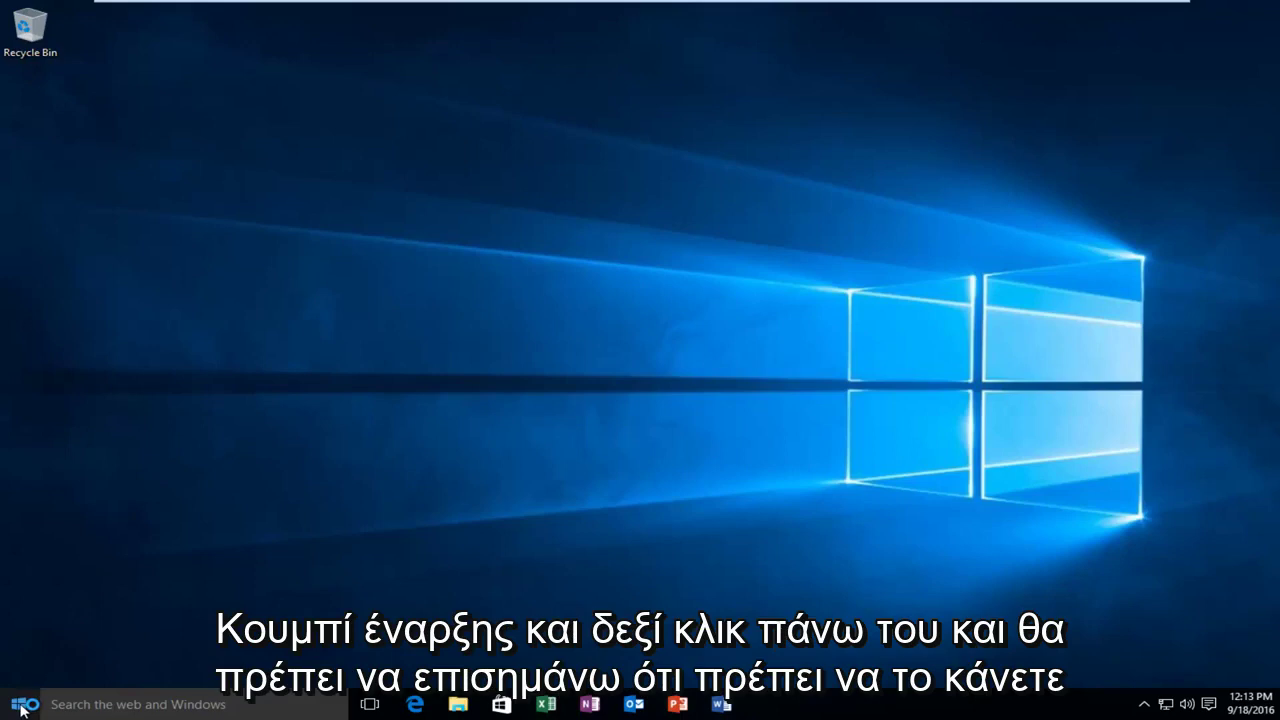
Step: Launch System Configuration with the msconfig command and turn off Load startup items under Selective startup
right_click(22, 710)
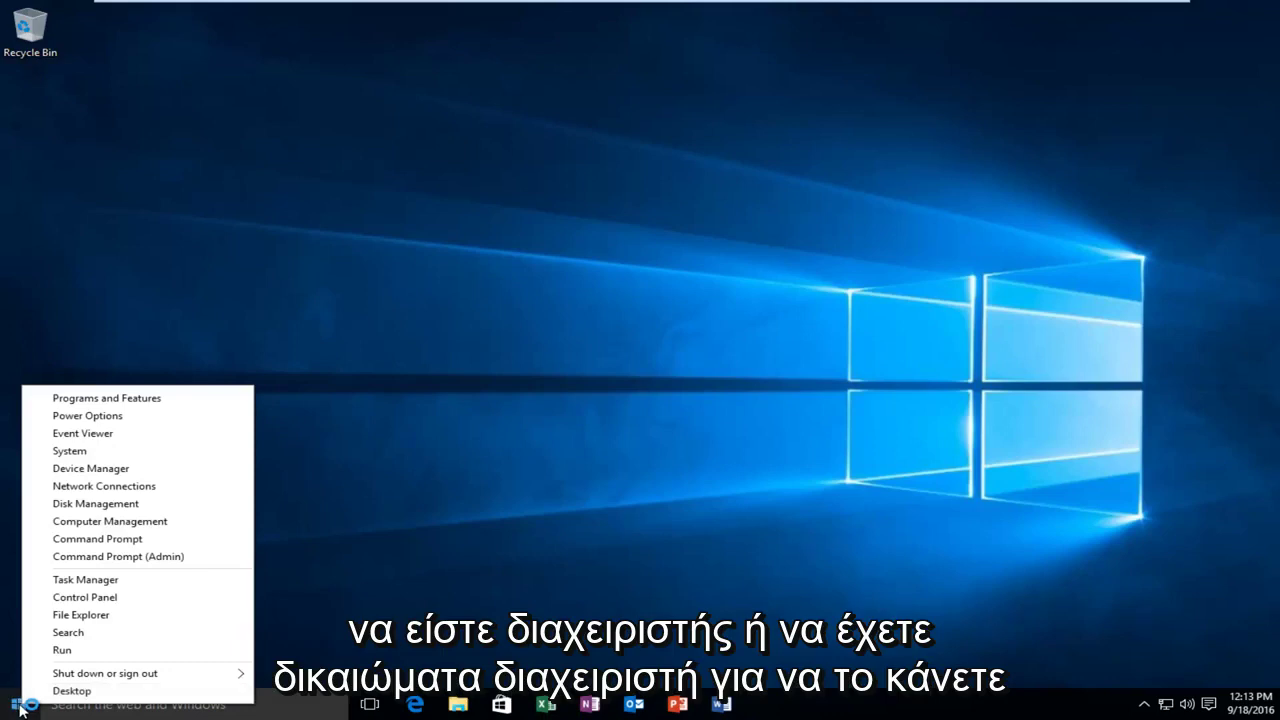
click(62, 650)
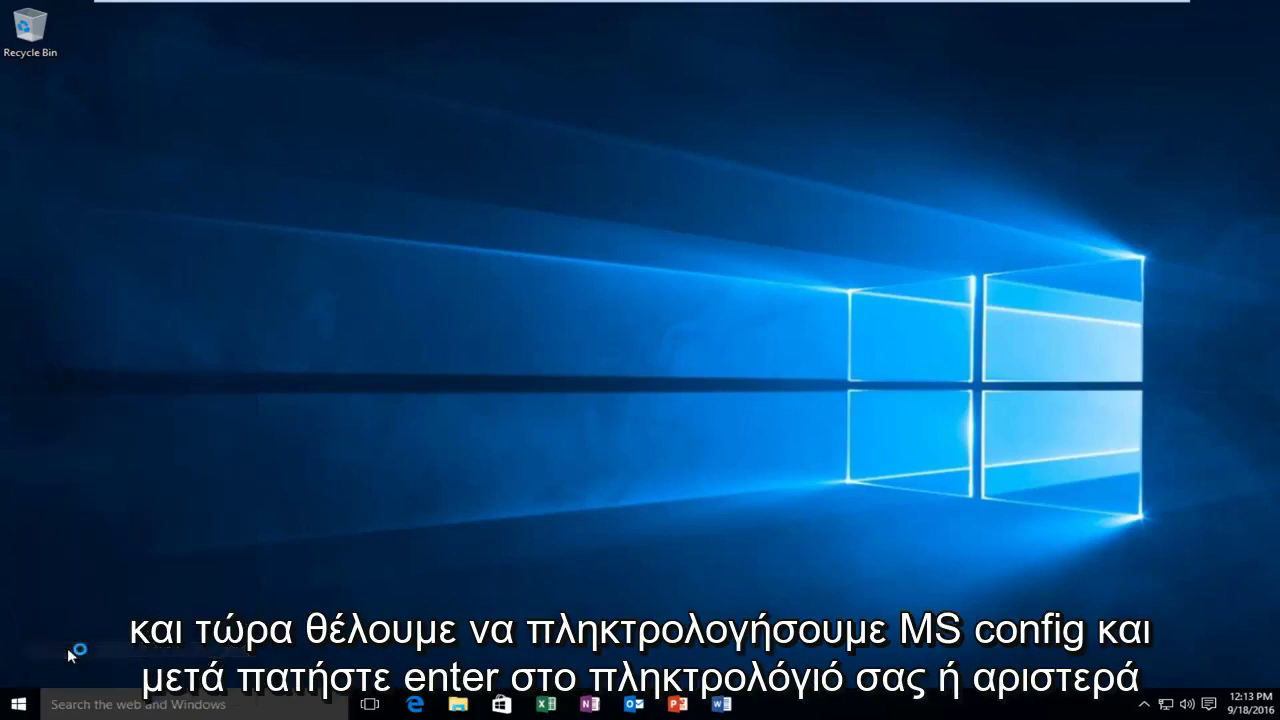
text(msconfig)
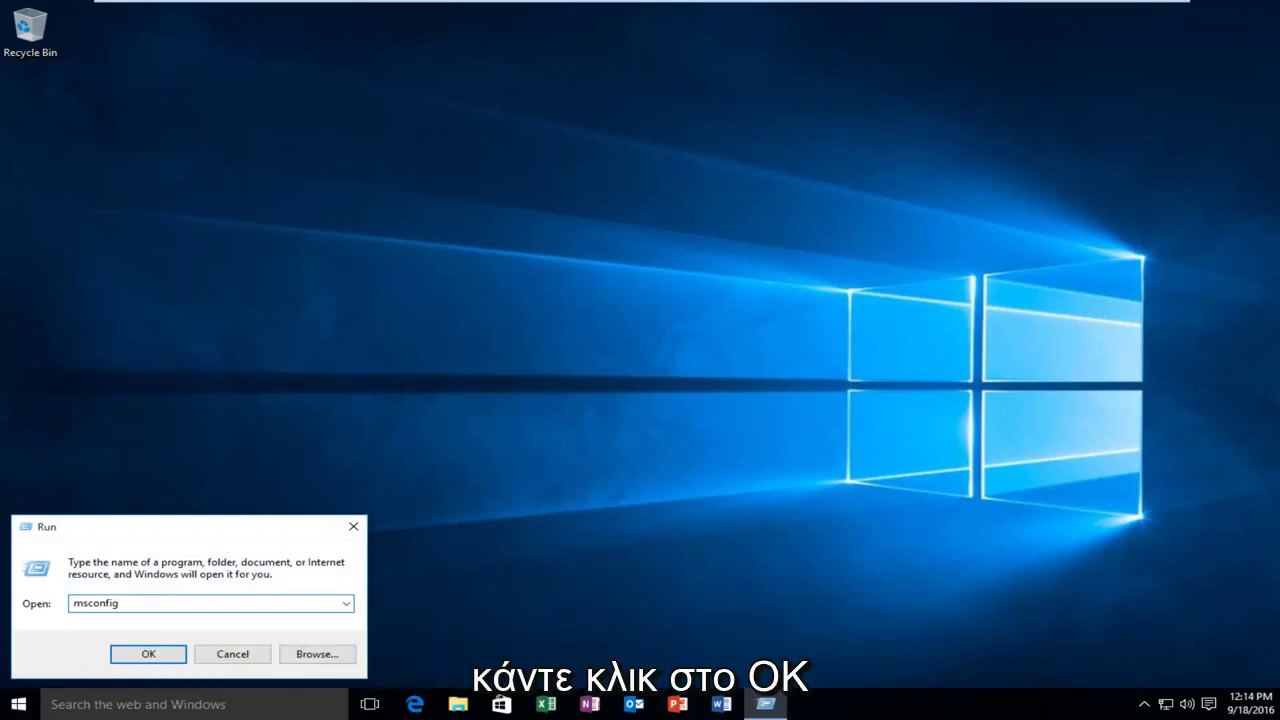
key(Return)
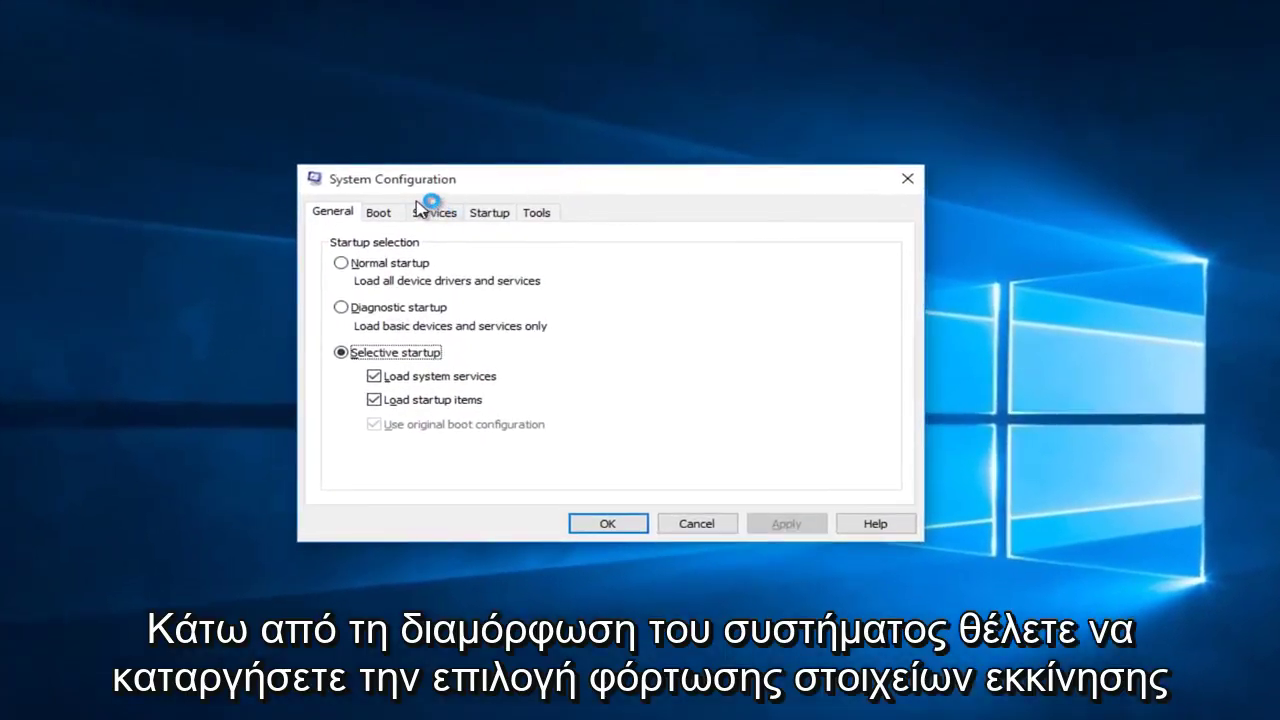
click(373, 400)
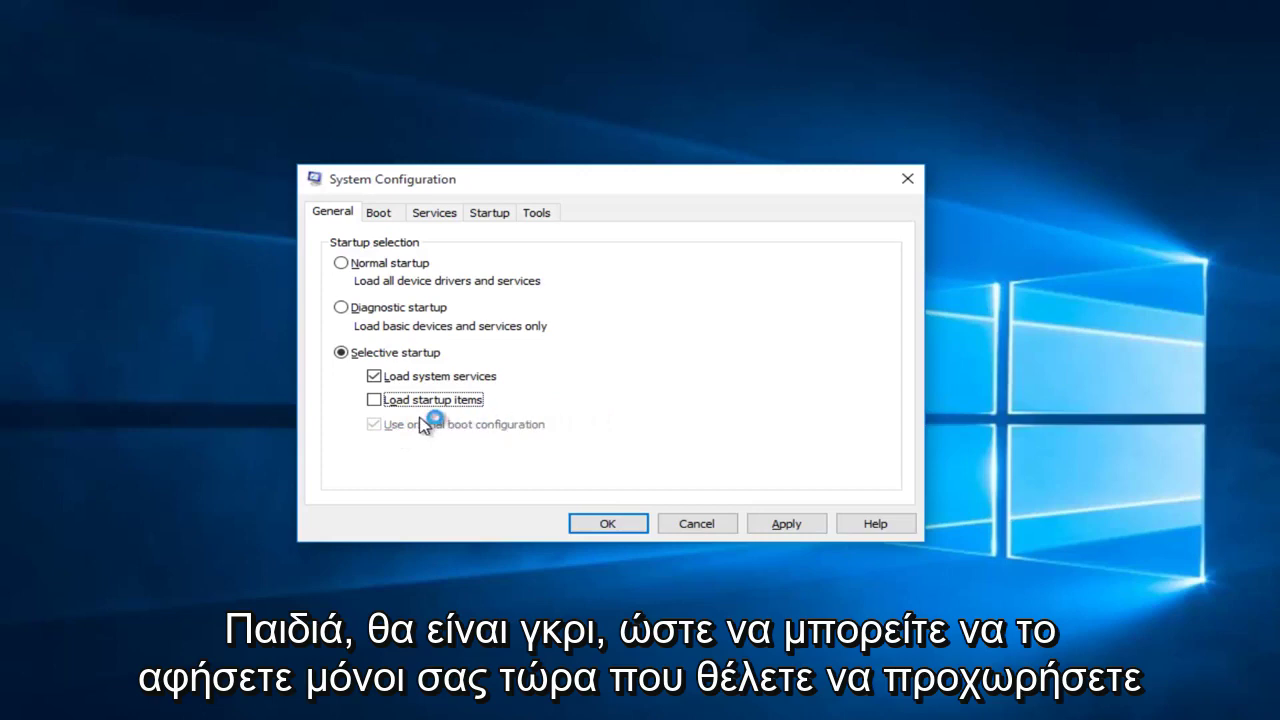
Step: Hide all Microsoft services in the System Configuration services list and disable all the remaining services
click(433, 213)
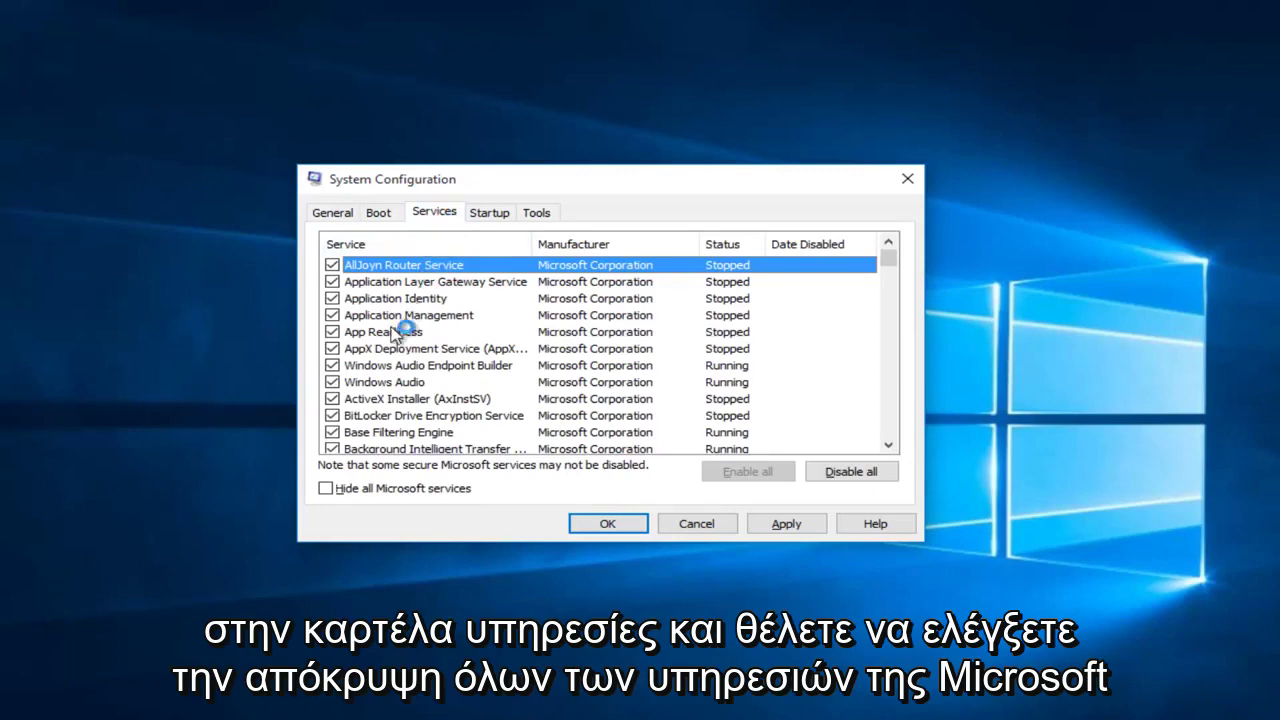
scroll(362, 356, down, 1)
scroll(362, 356, down, 10)
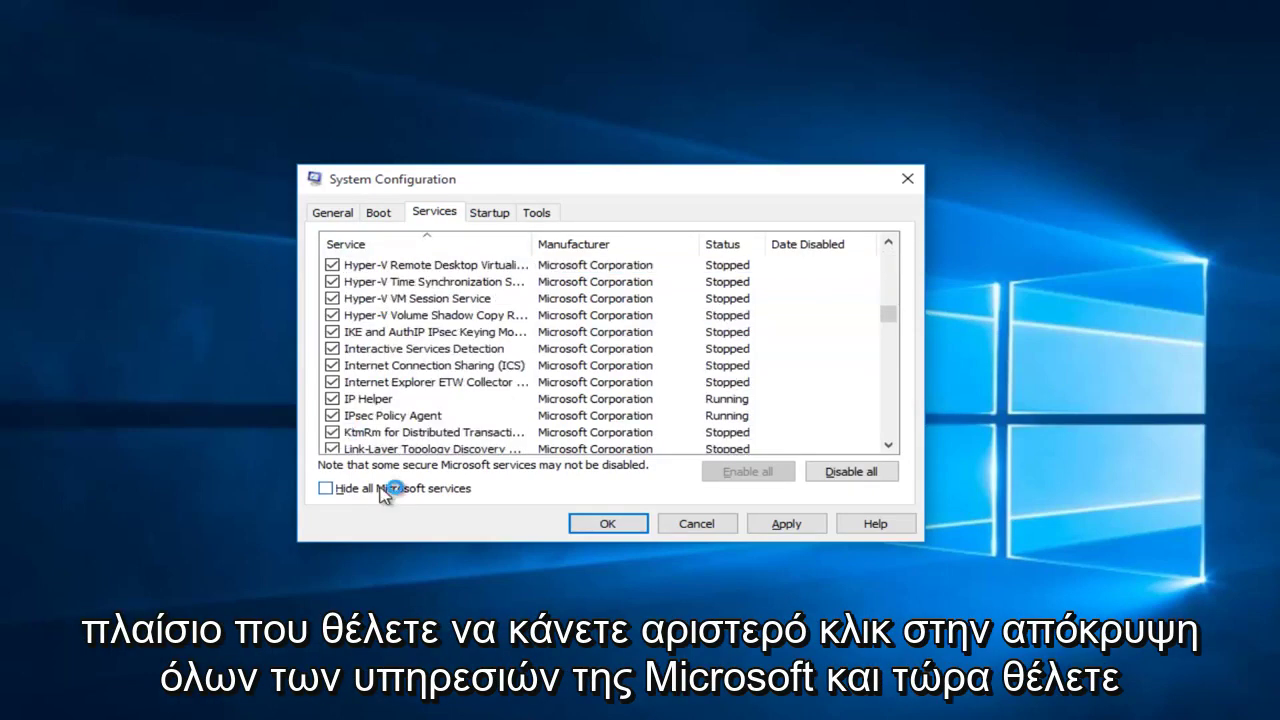
click(326, 488)
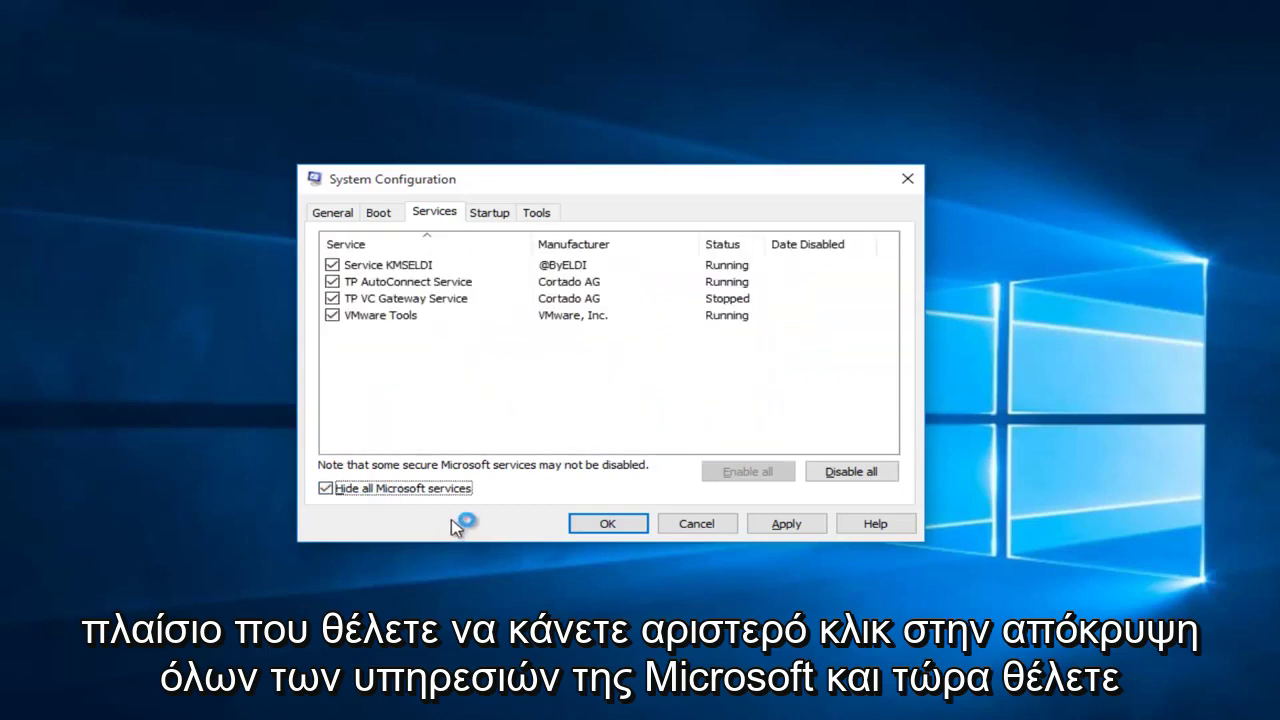
click(876, 474)
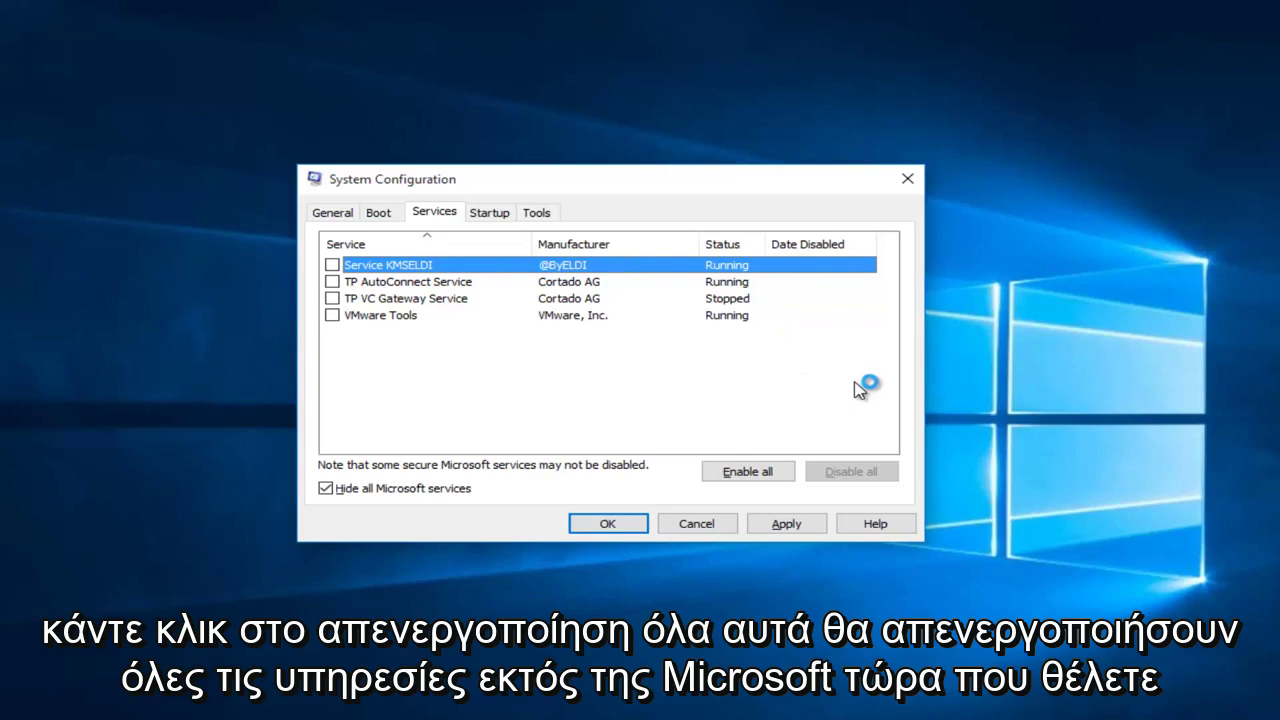
Step: Disable the Microsoft OneDrive and VMware Tools Core Service startup items in Task Manager, then close it
click(489, 213)
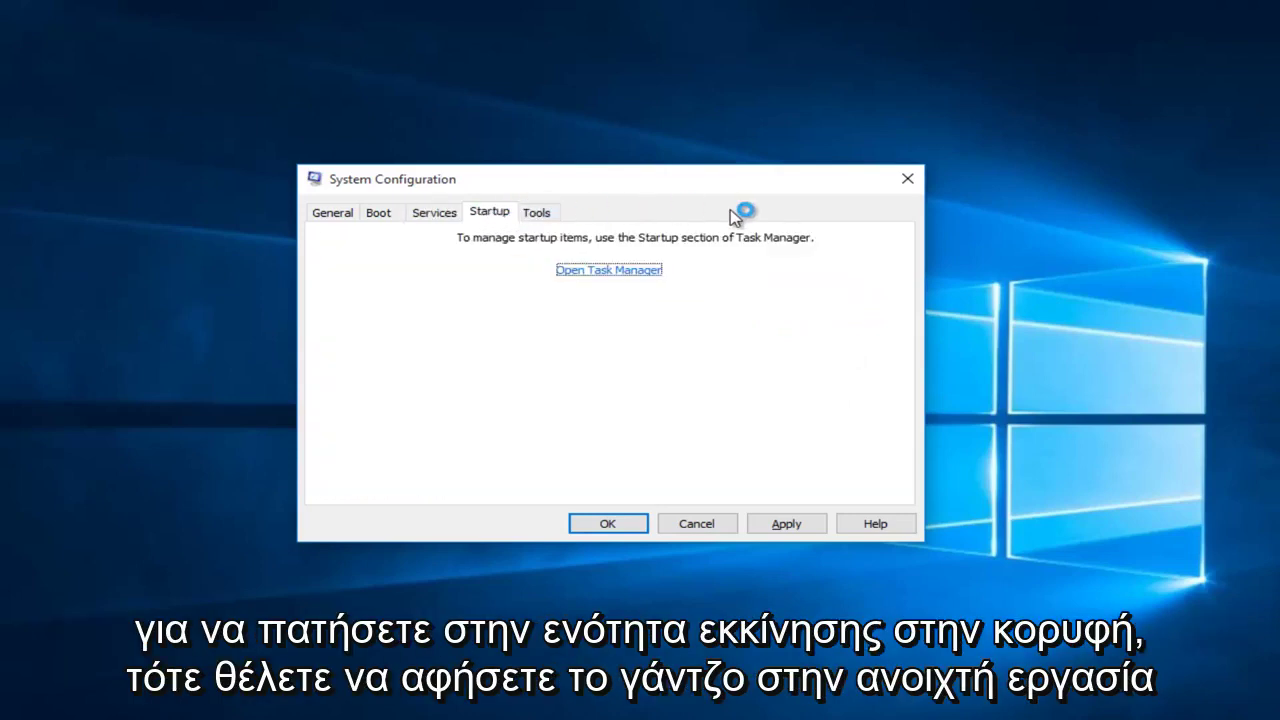
click(610, 272)
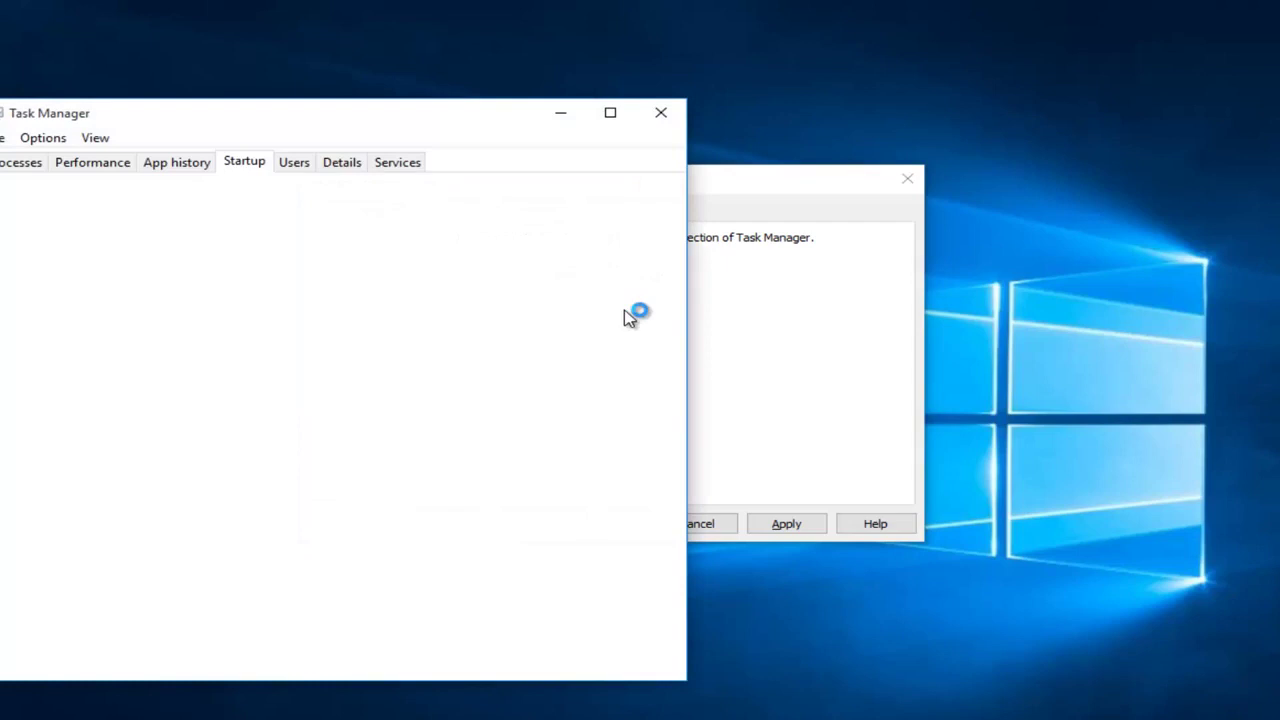
drag(443, 140, 613, 137)
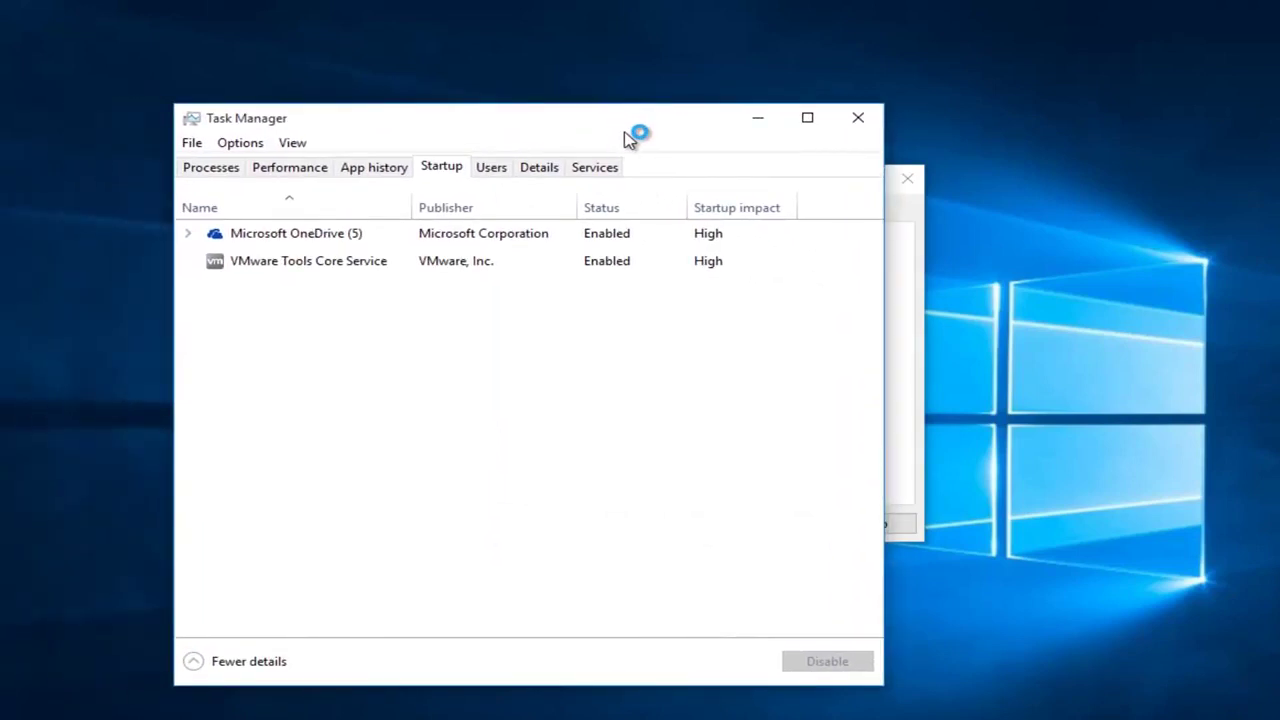
click(318, 233)
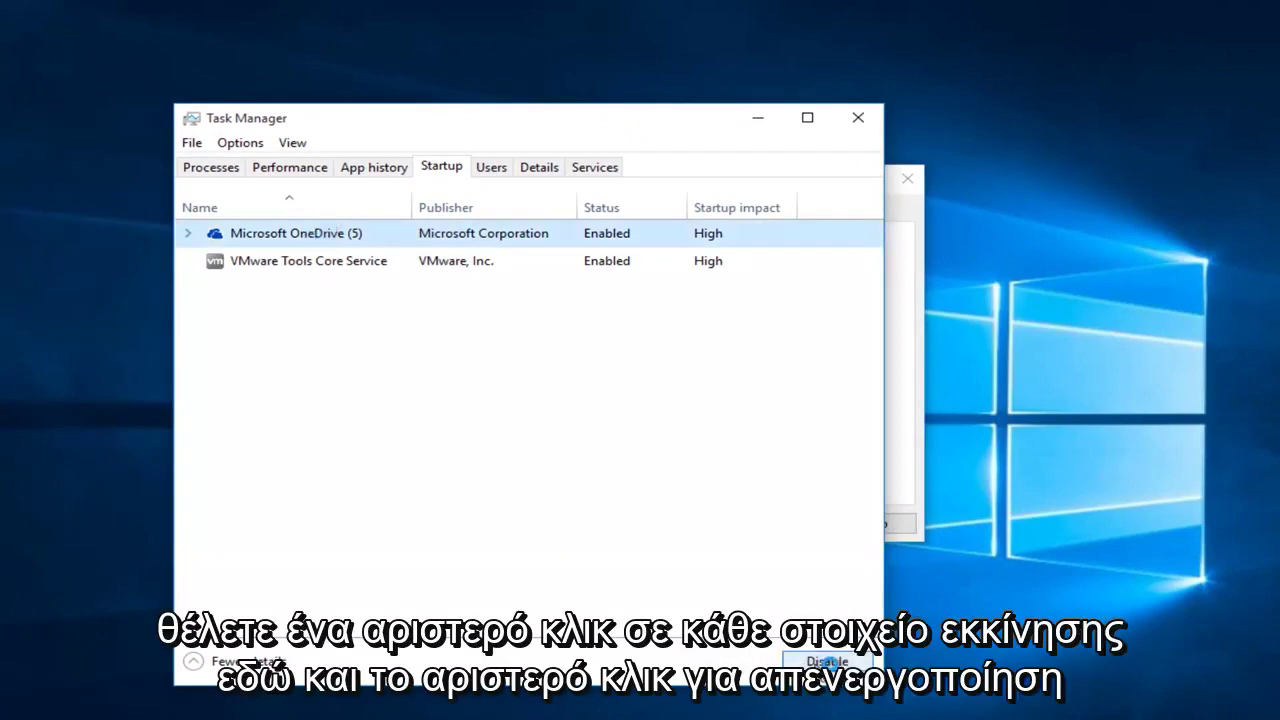
click(826, 662)
click(325, 262)
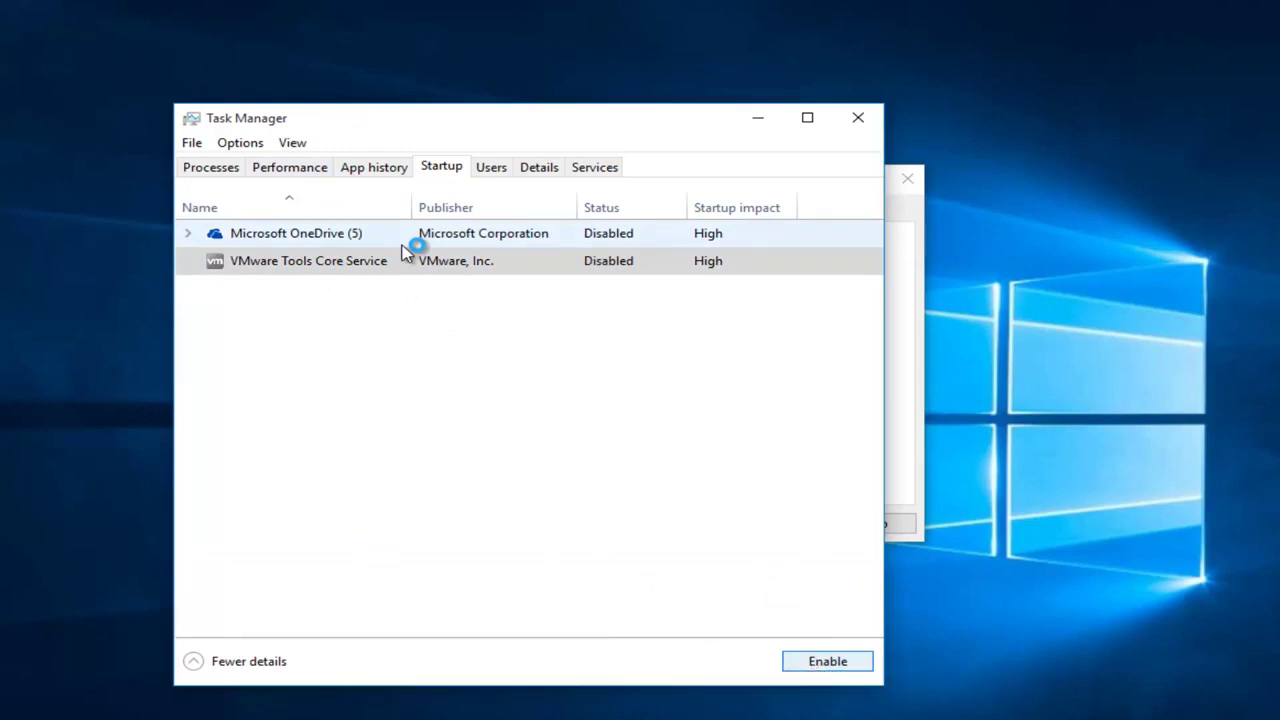
click(859, 120)
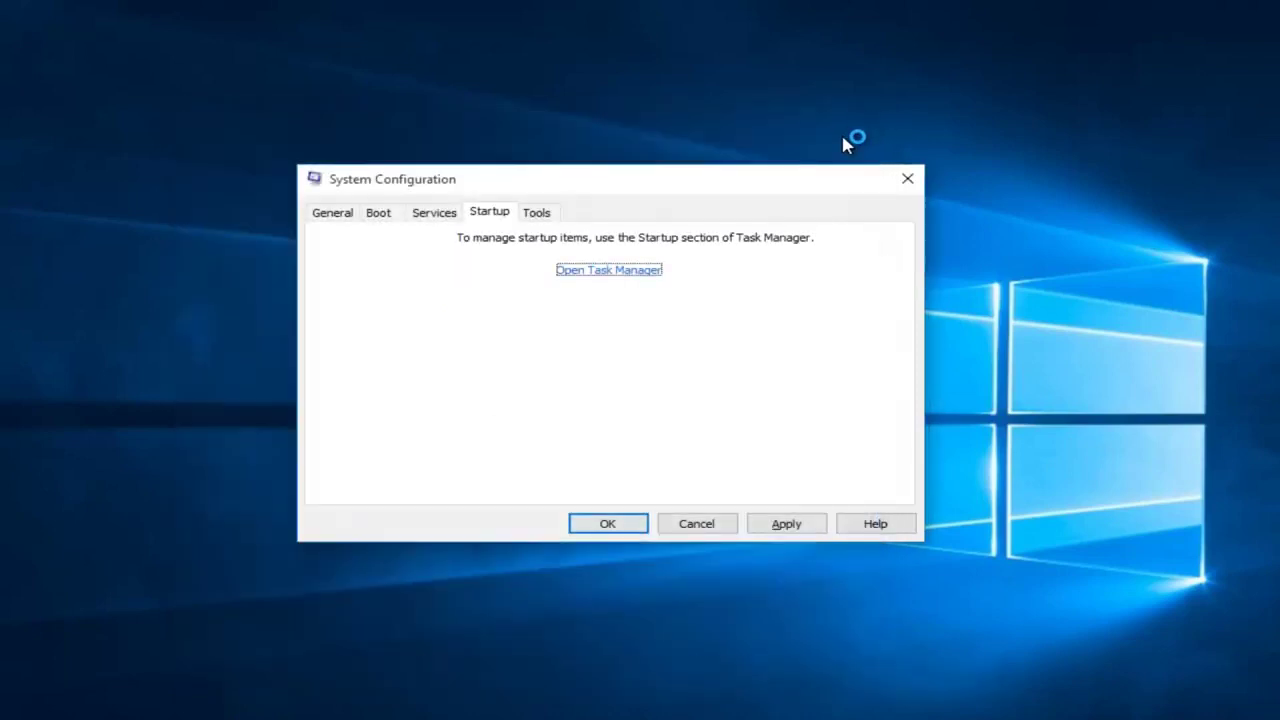
Step: Apply the System Configuration changes and restart the computer
click(781, 527)
click(612, 524)
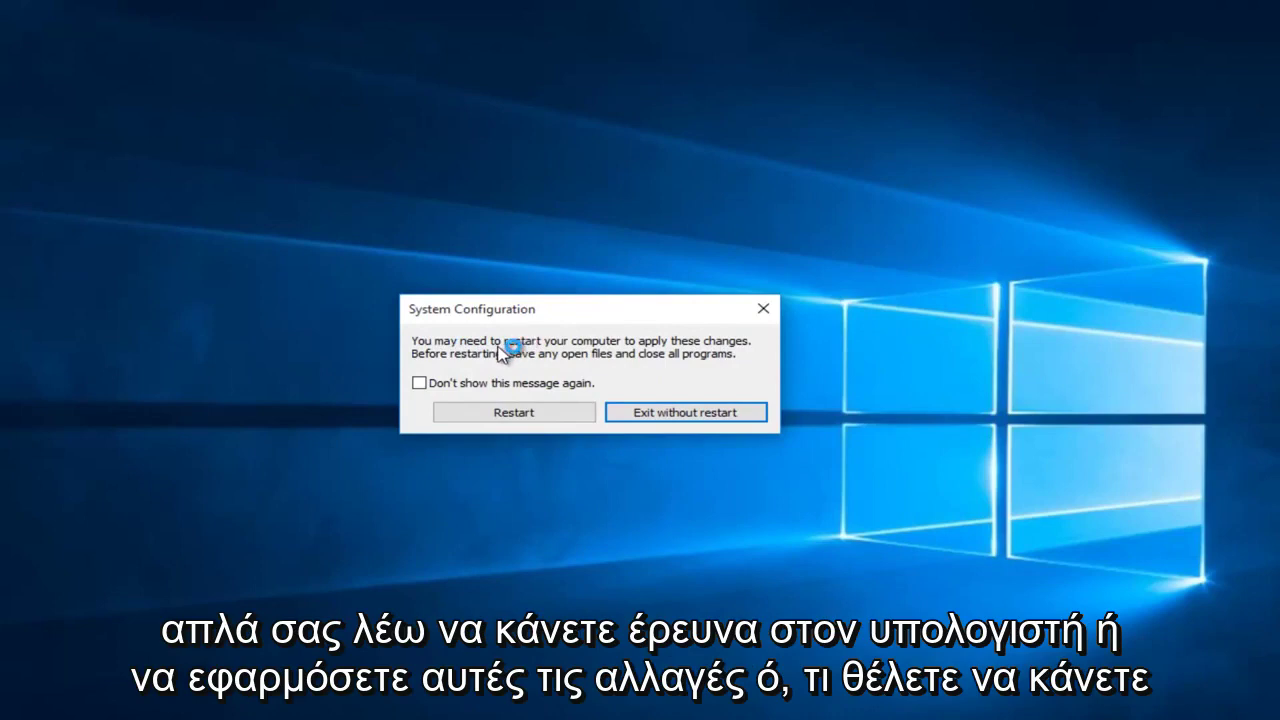
click(491, 418)
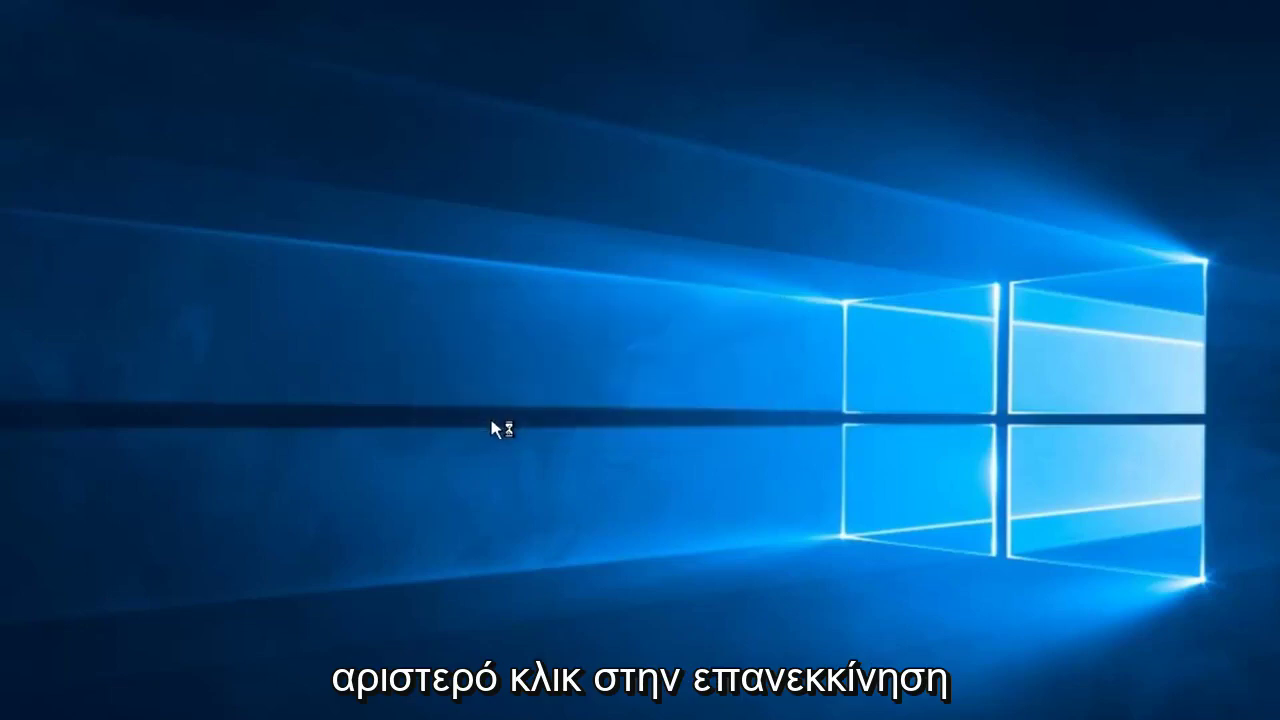
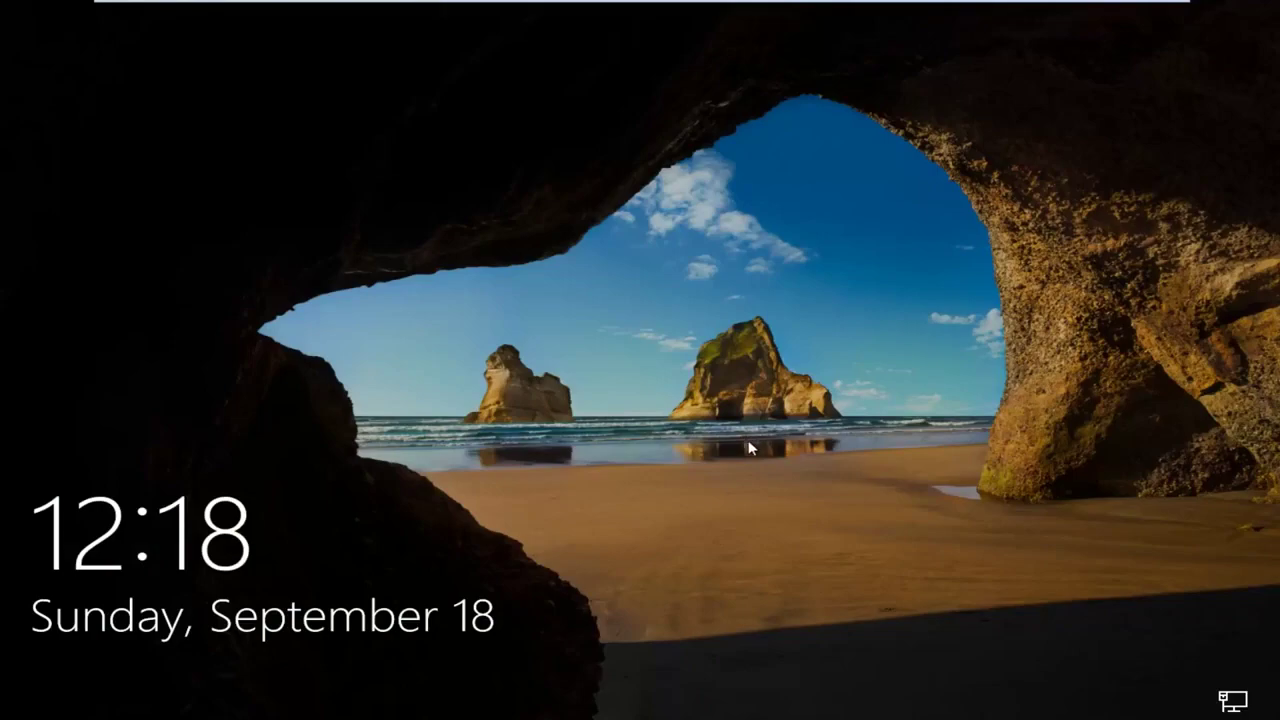
Step: Dismiss the lock screen and sign in by entering the account password
click(763, 286)
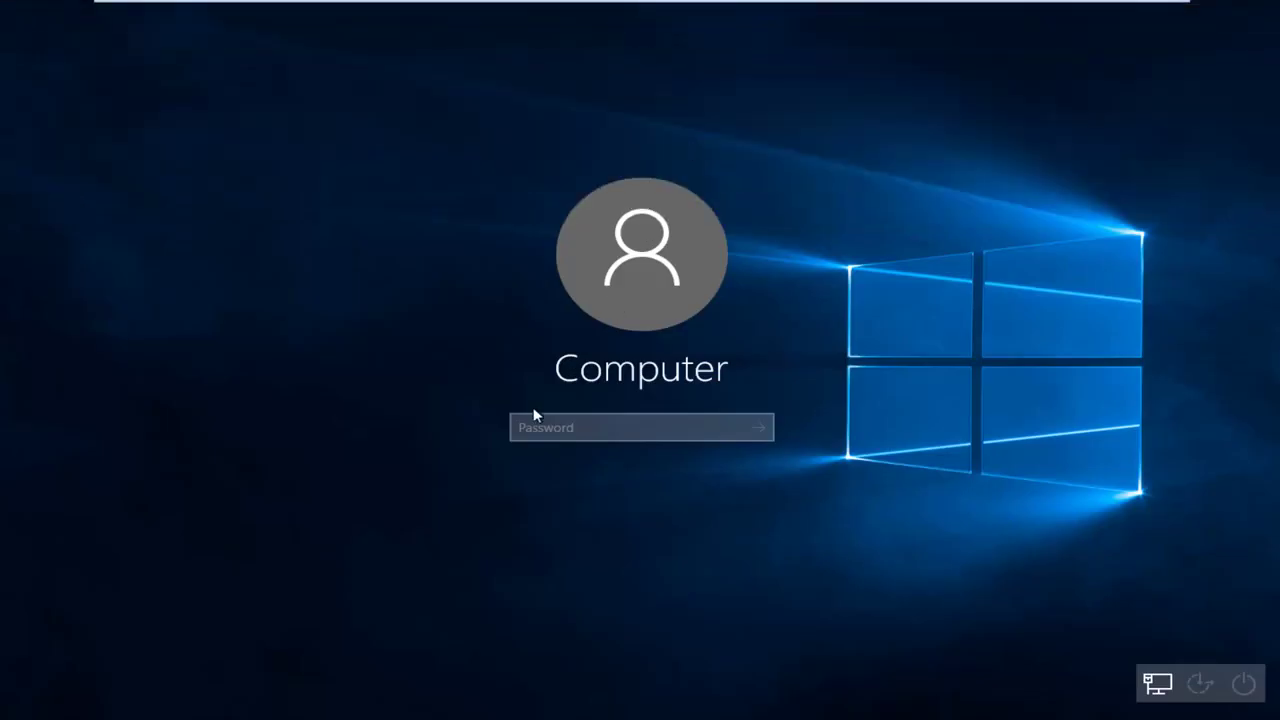
text(••••••)
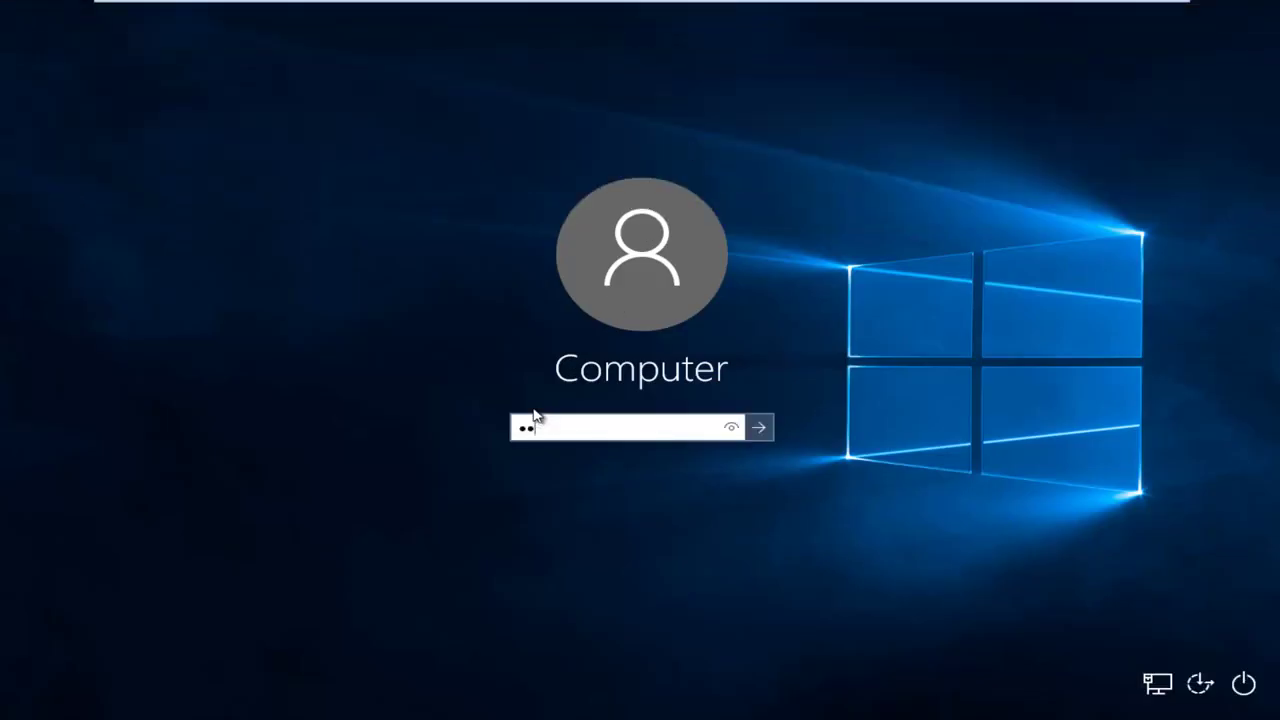
text(•)
key(Return)
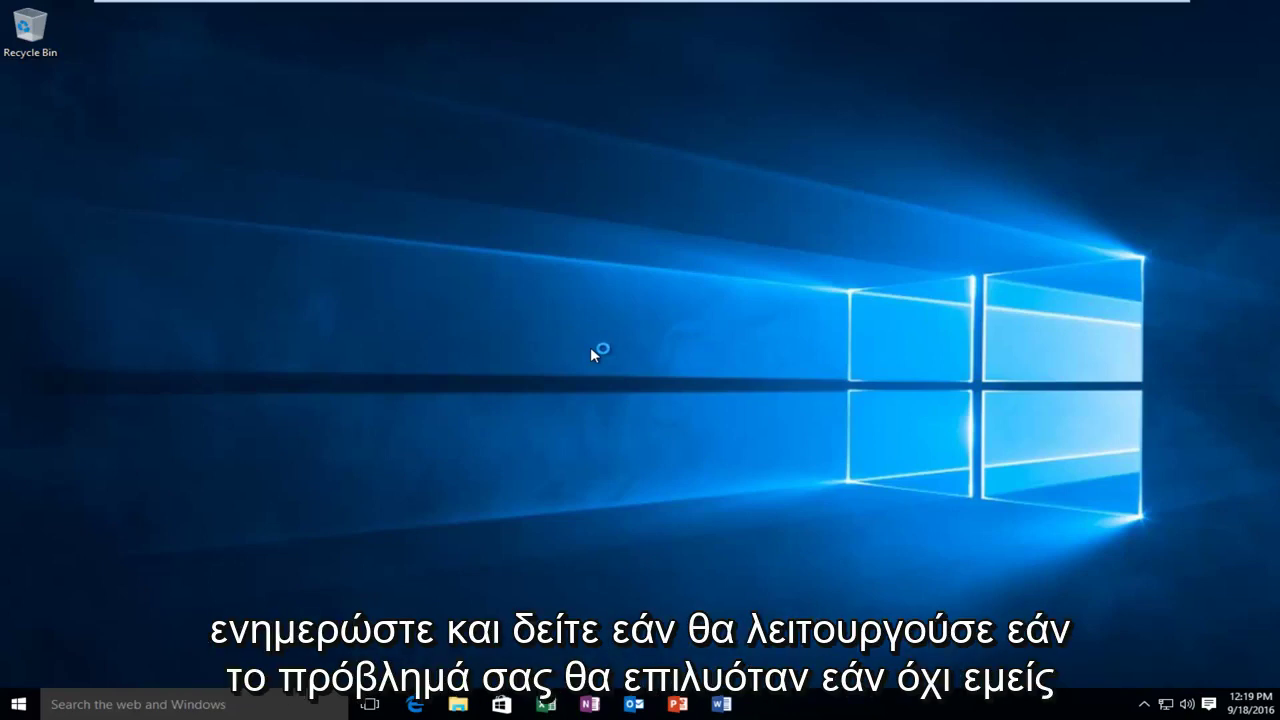
Step: Reopen System Configuration by running the msconfig command
click(30, 703)
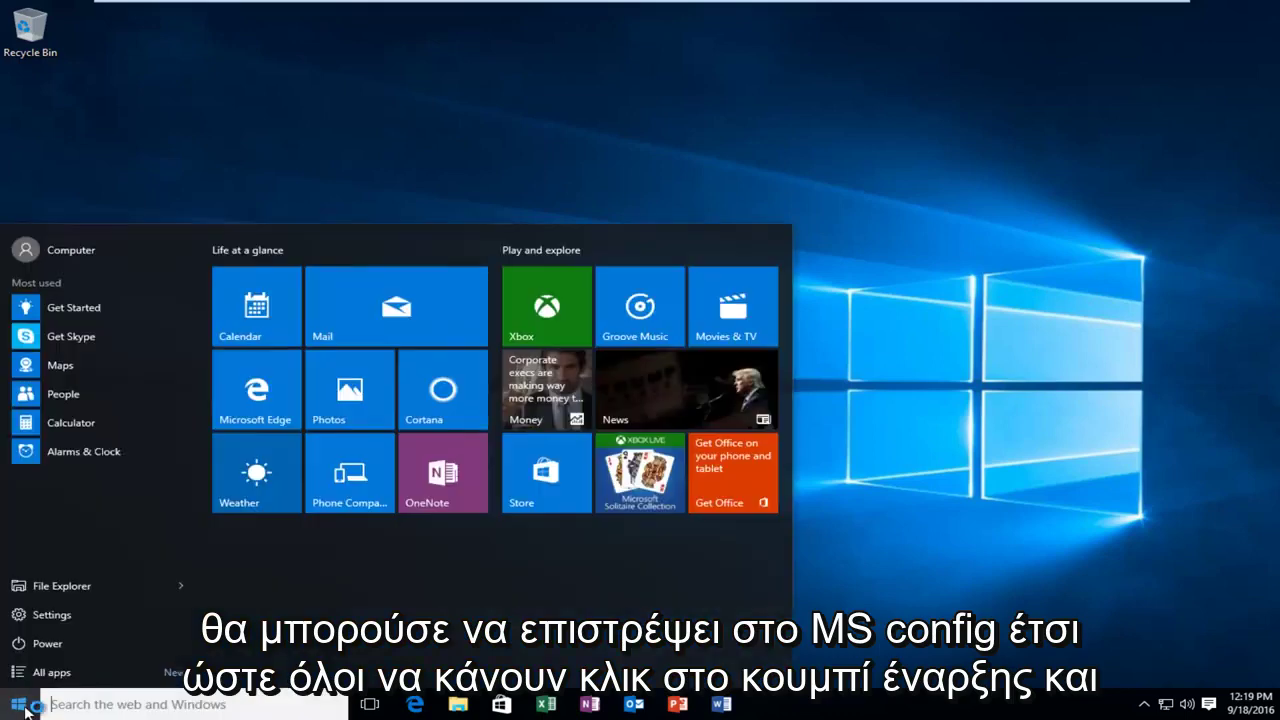
right_click(19, 705)
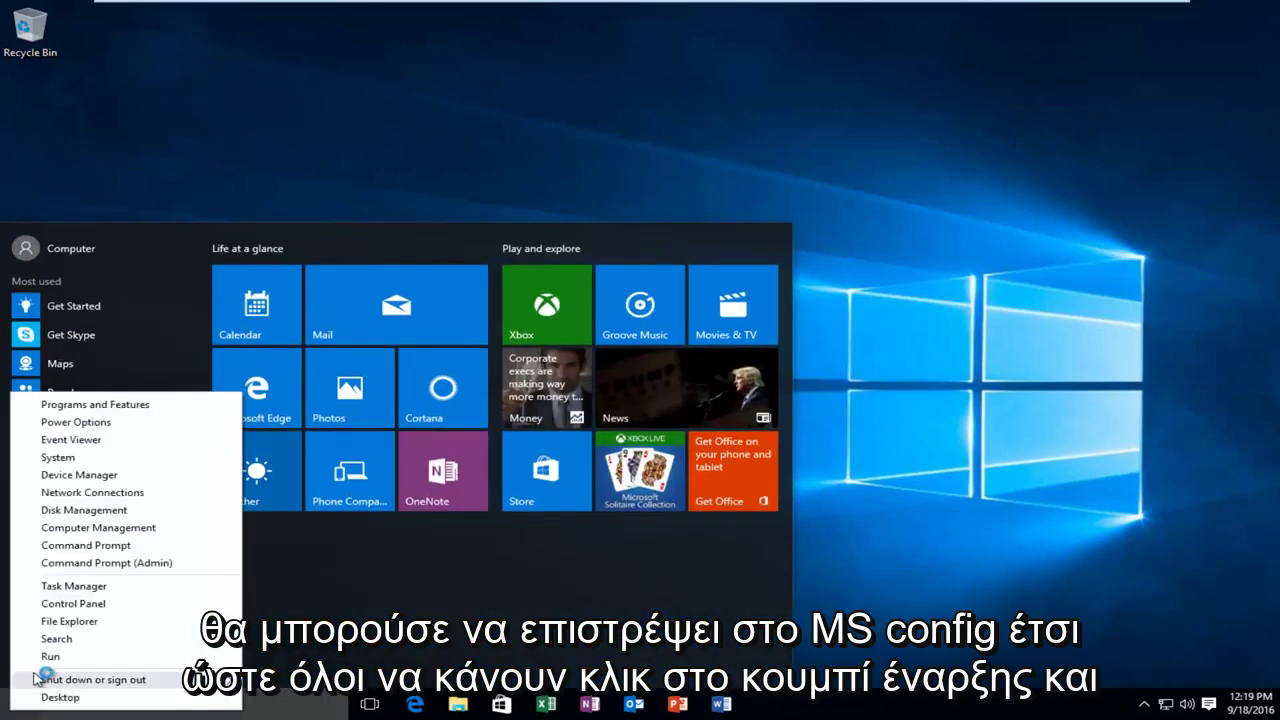
click(51, 656)
text(msconfig)
key(Return)
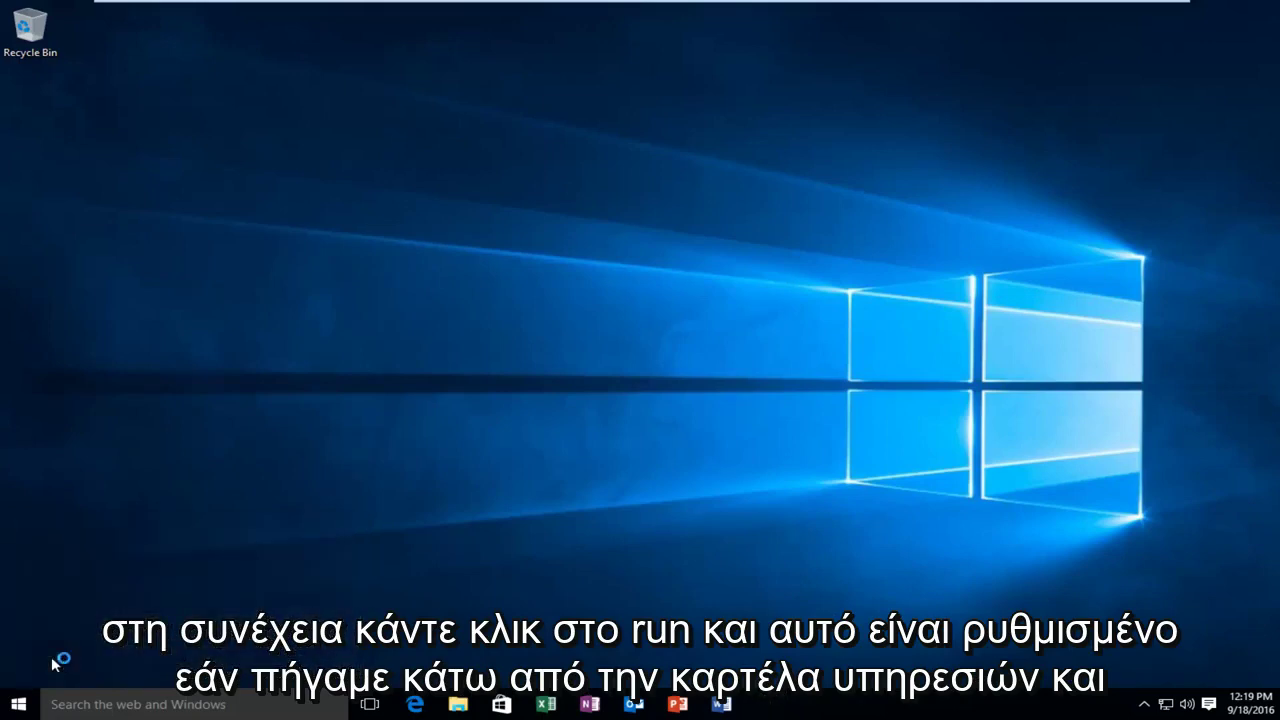
Step: Review the non-Microsoft services in System Configuration by hiding all Microsoft services
click(546, 226)
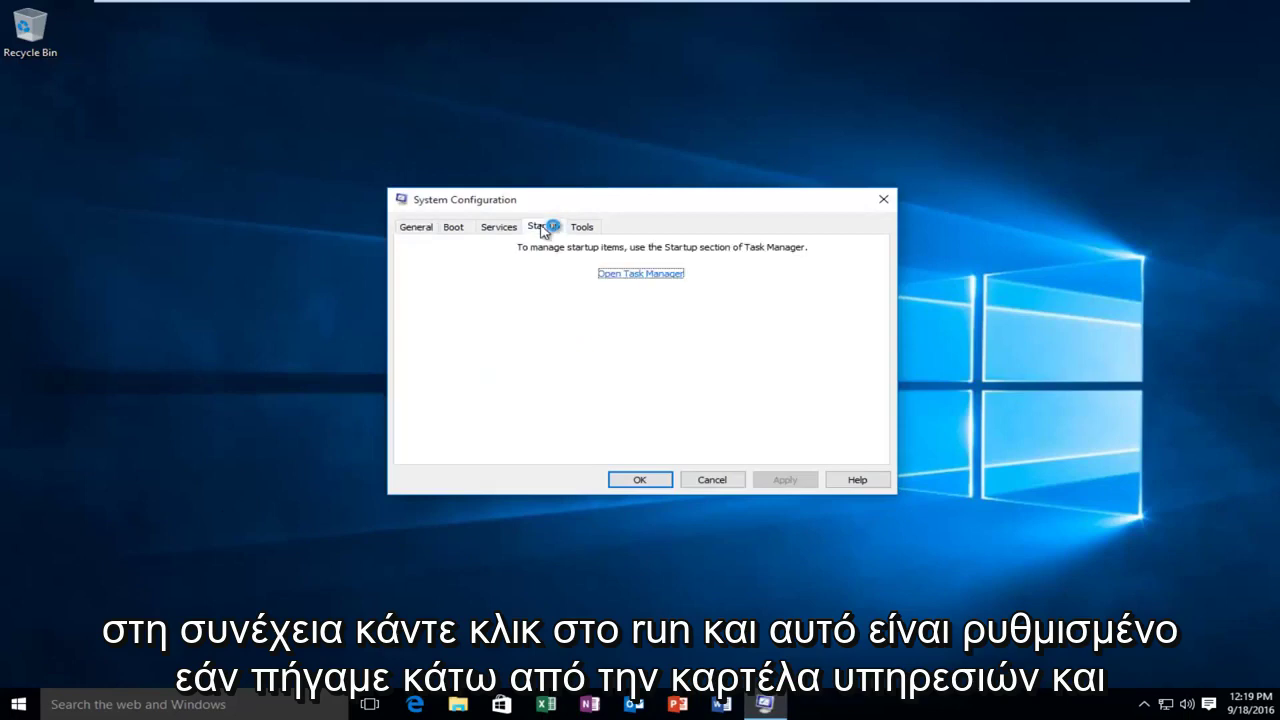
click(455, 228)
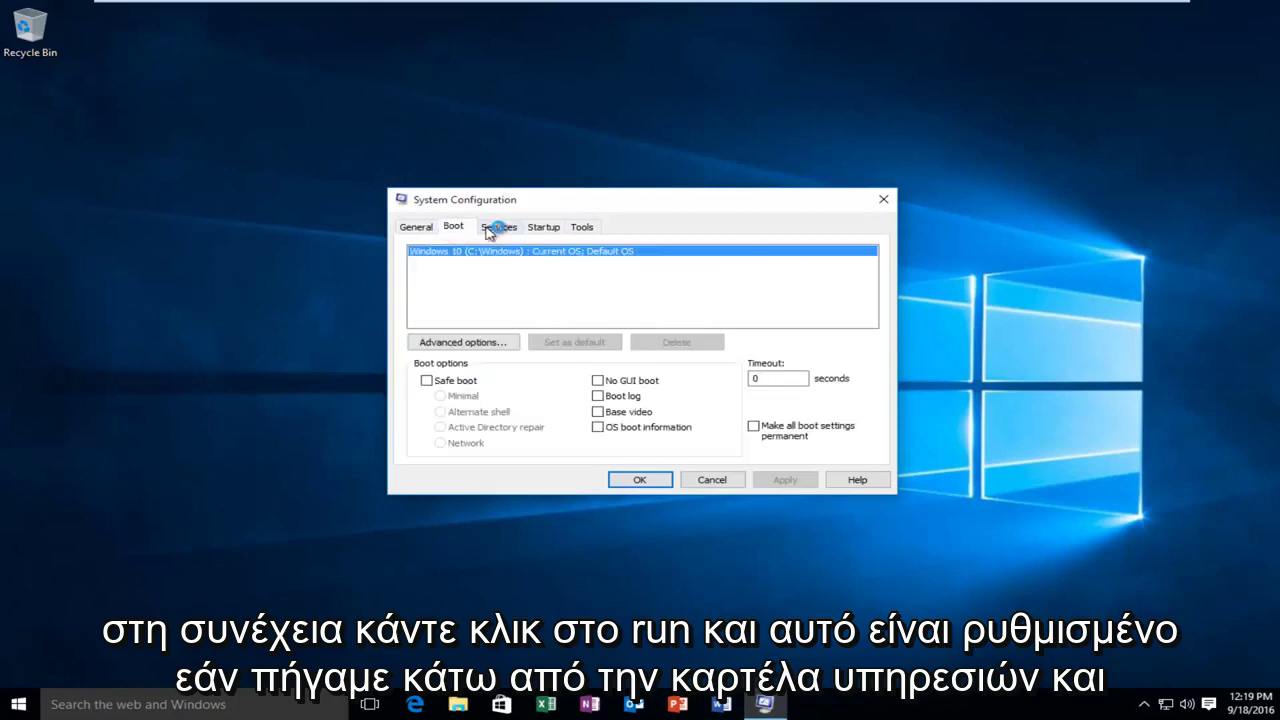
click(492, 228)
scroll(565, 340, down, 2)
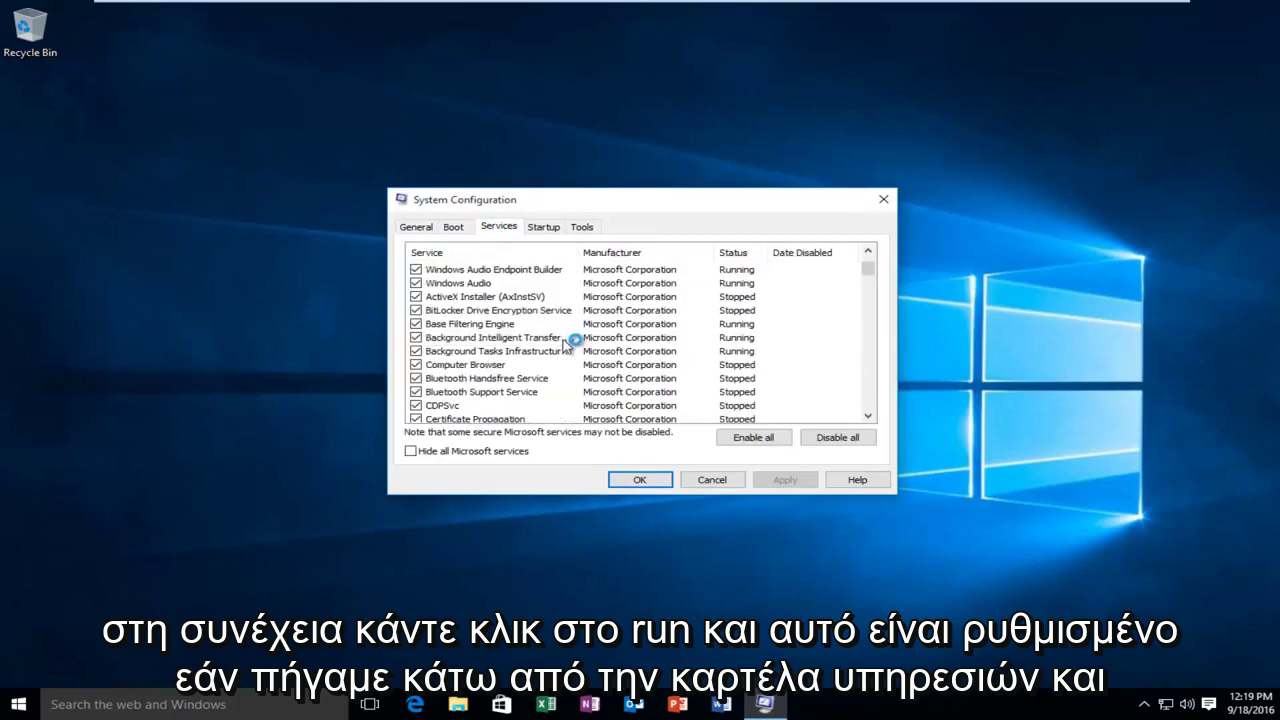
click(414, 452)
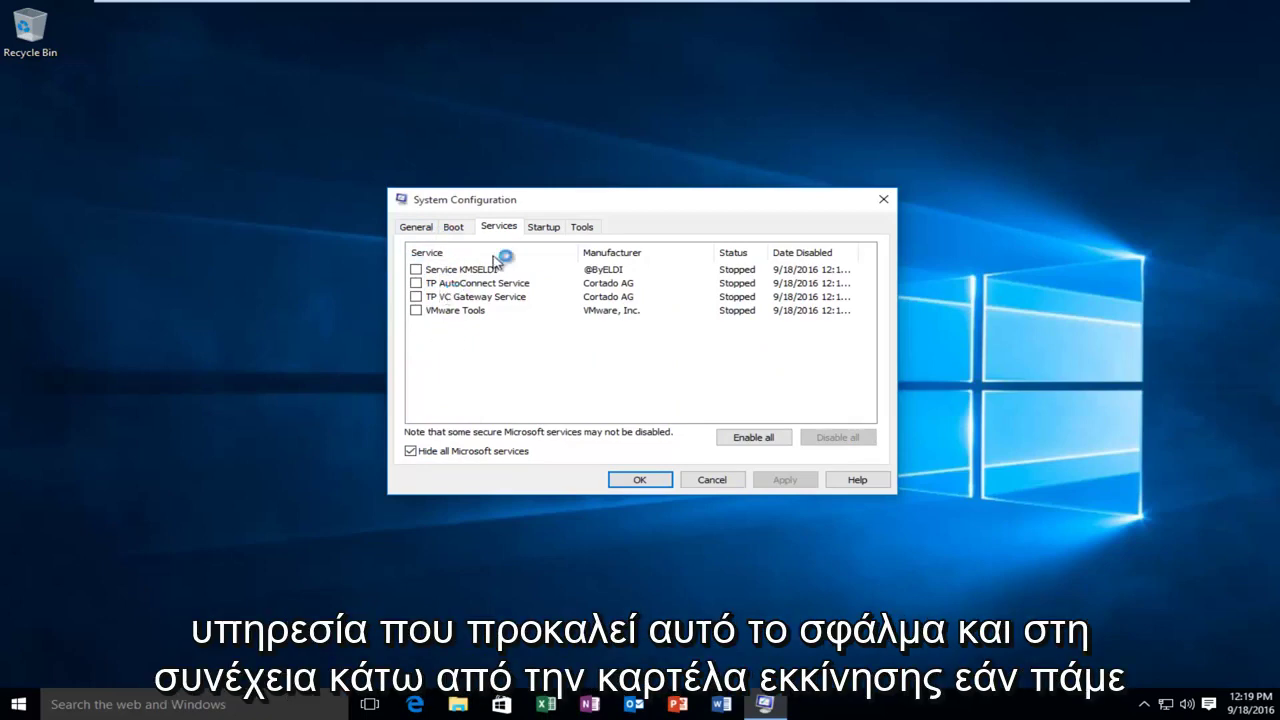
Step: Open Task Manager from System Configuration and examine the status of the OneDrive and VMware Tools startup items
click(544, 228)
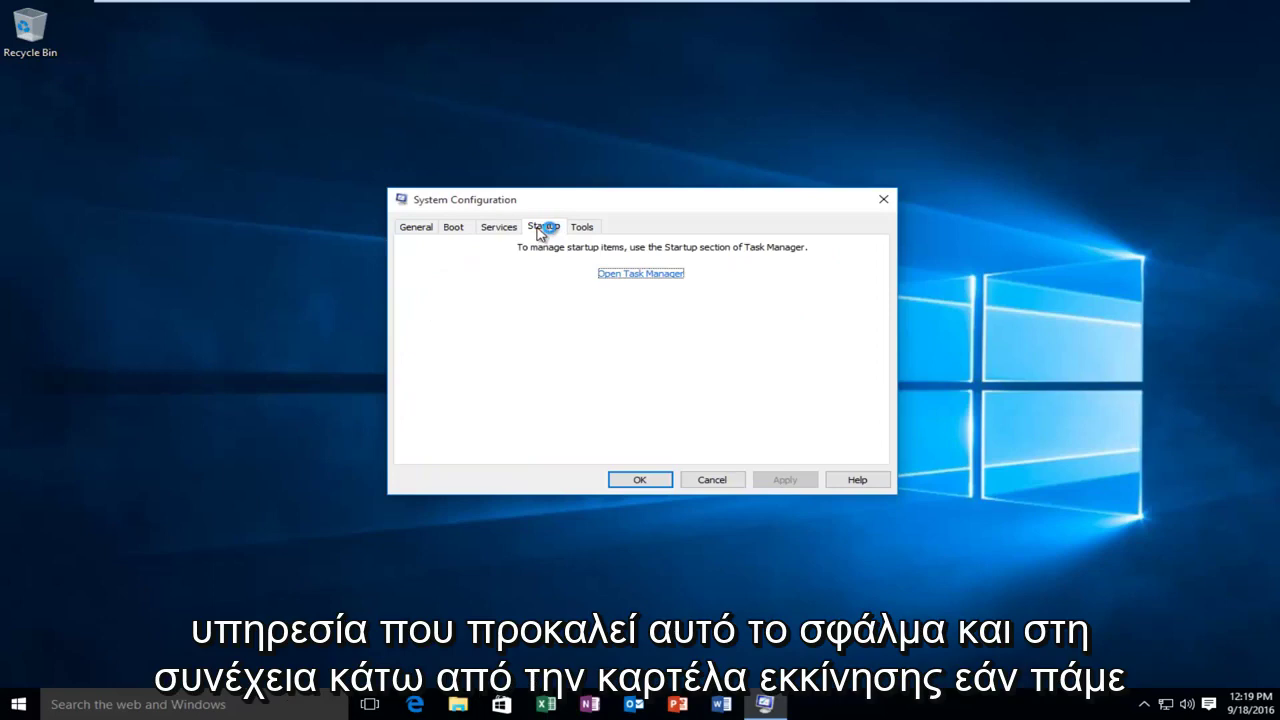
click(623, 273)
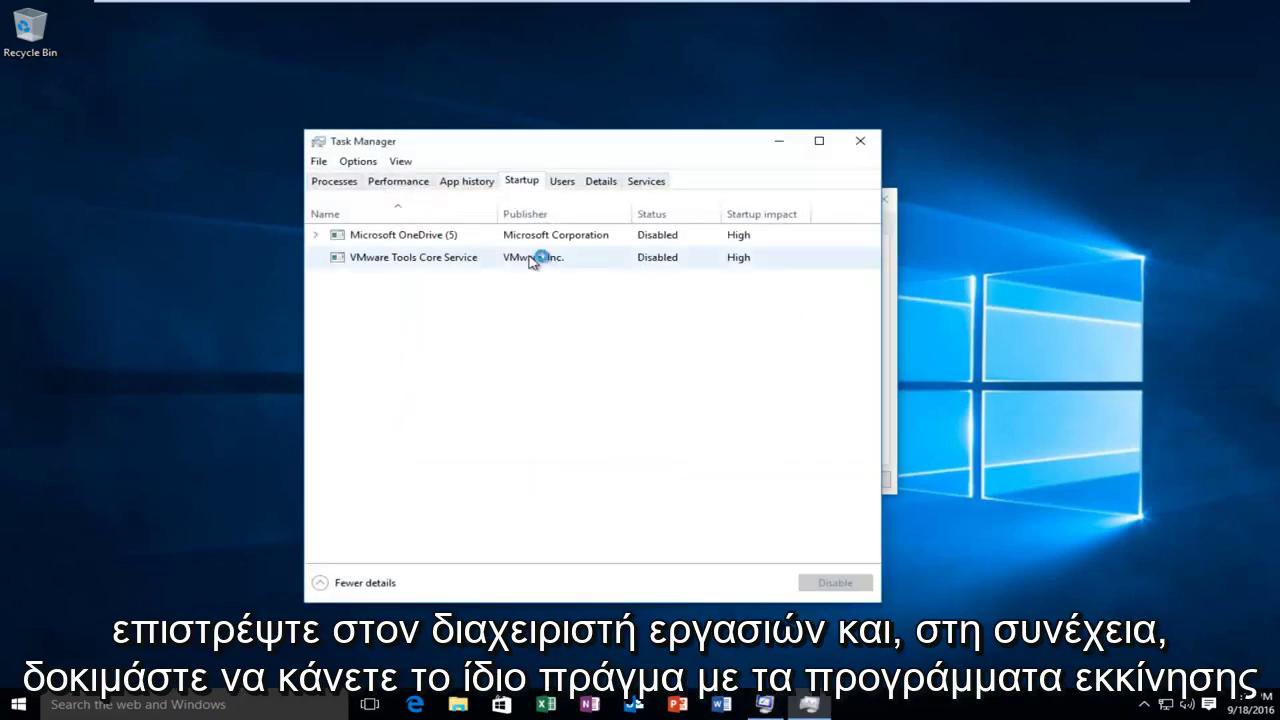
click(374, 245)
click(374, 258)
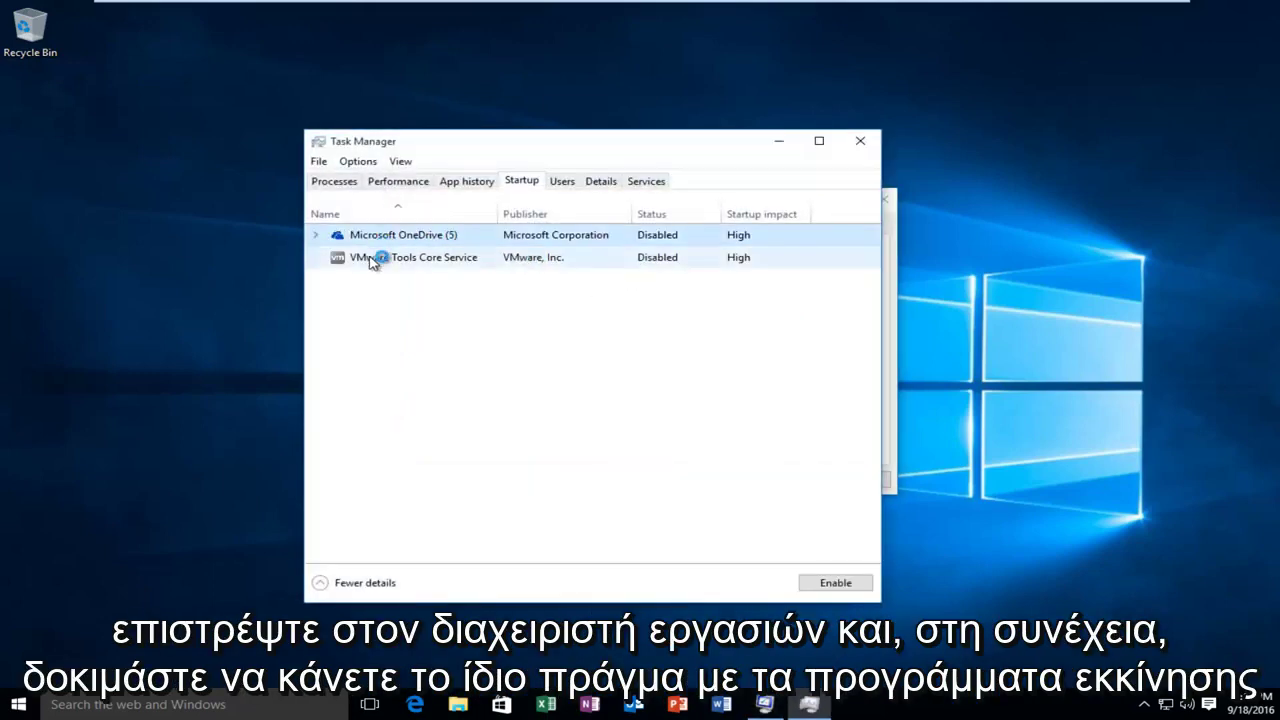
click(380, 236)
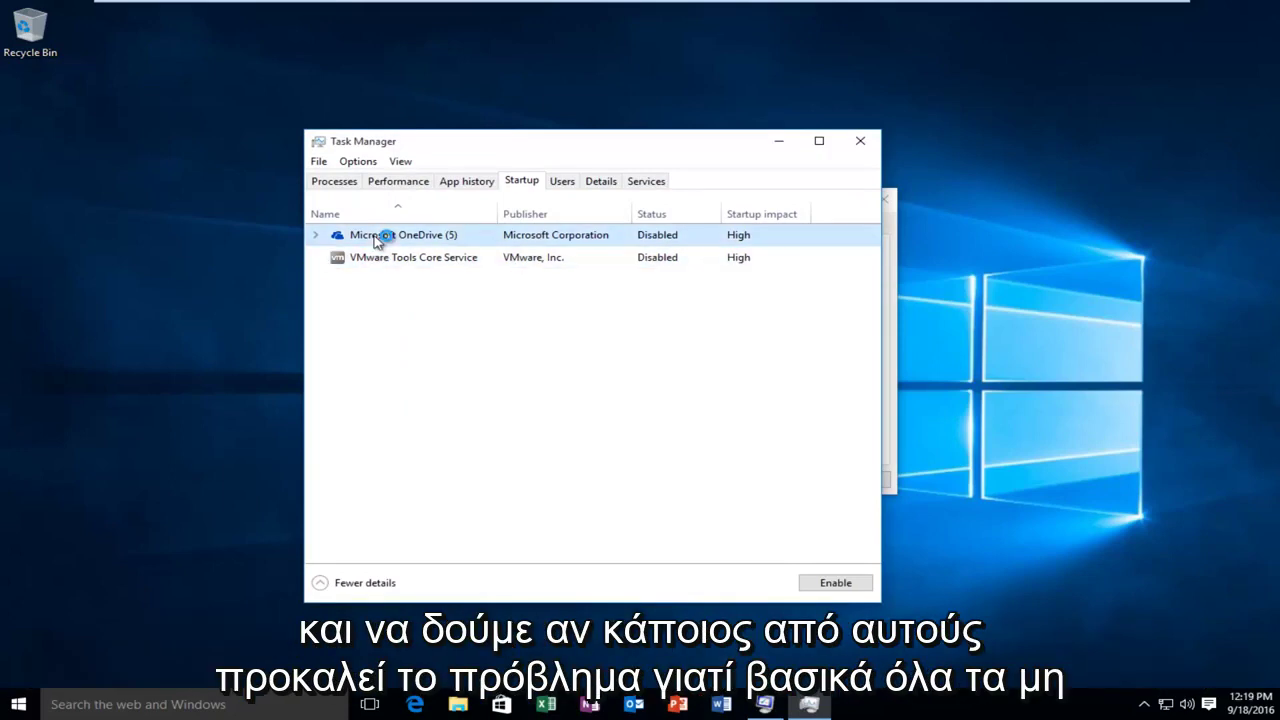
click(373, 257)
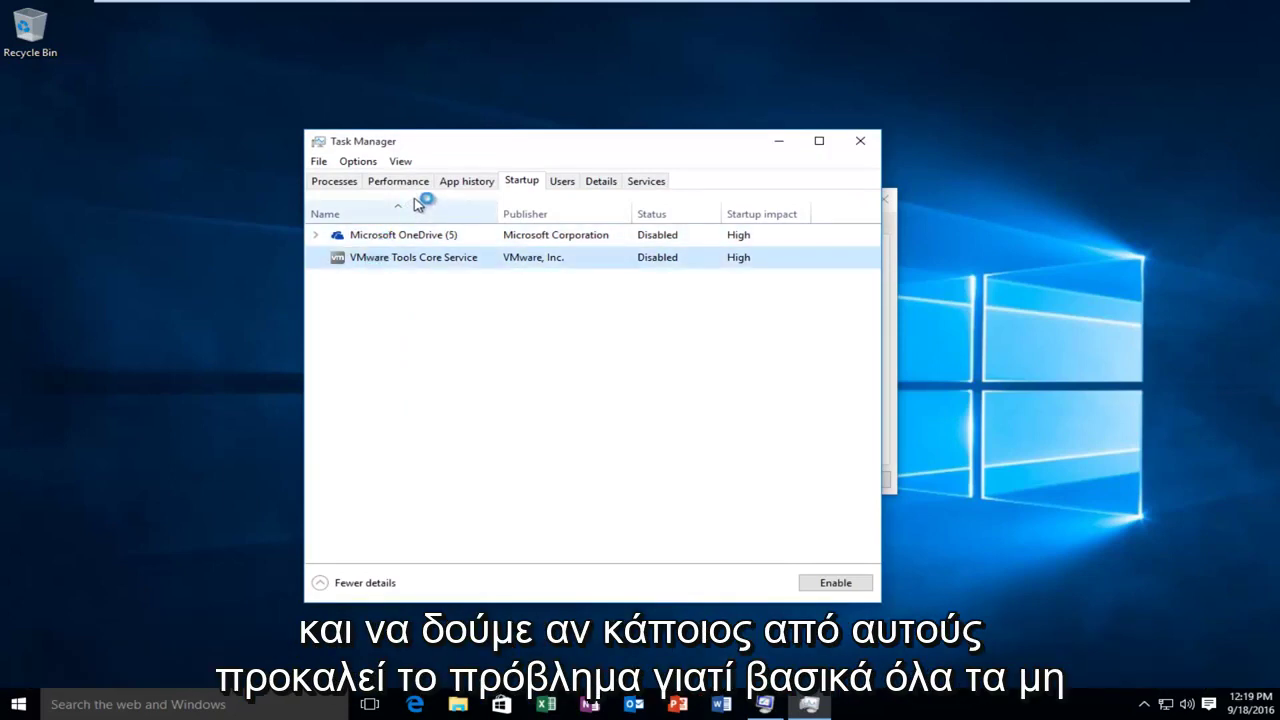
click(460, 183)
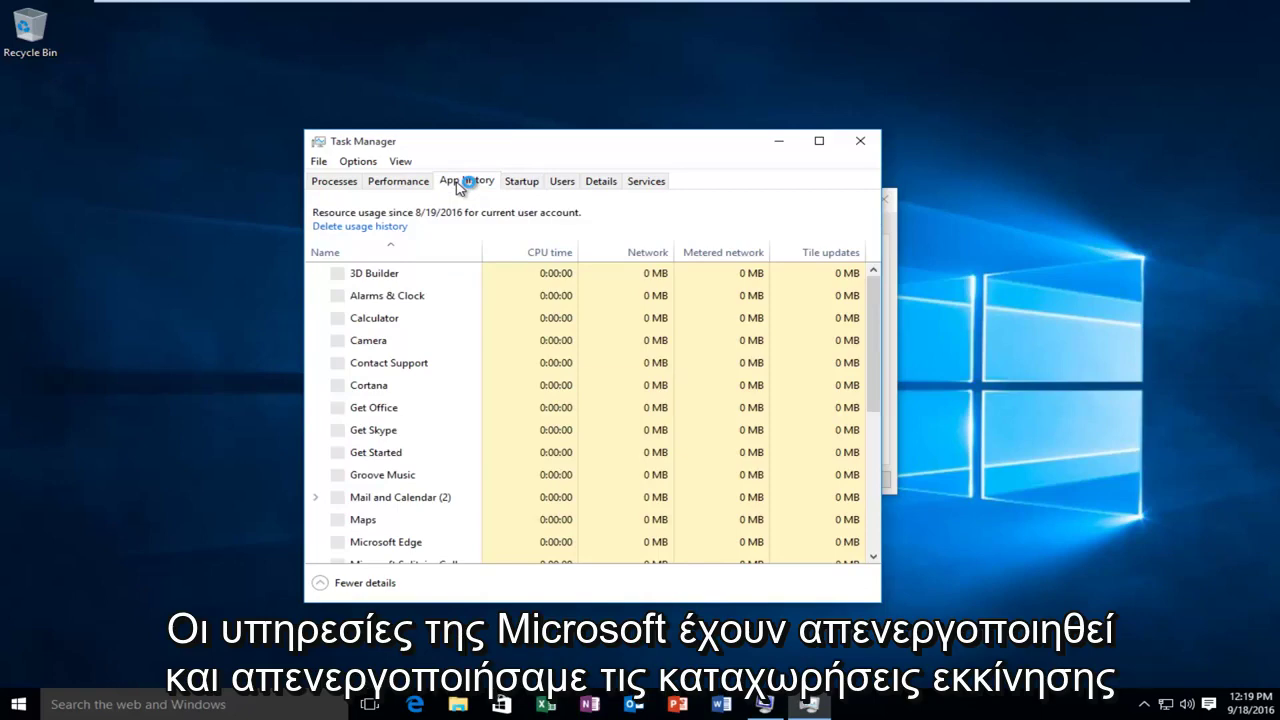
click(515, 183)
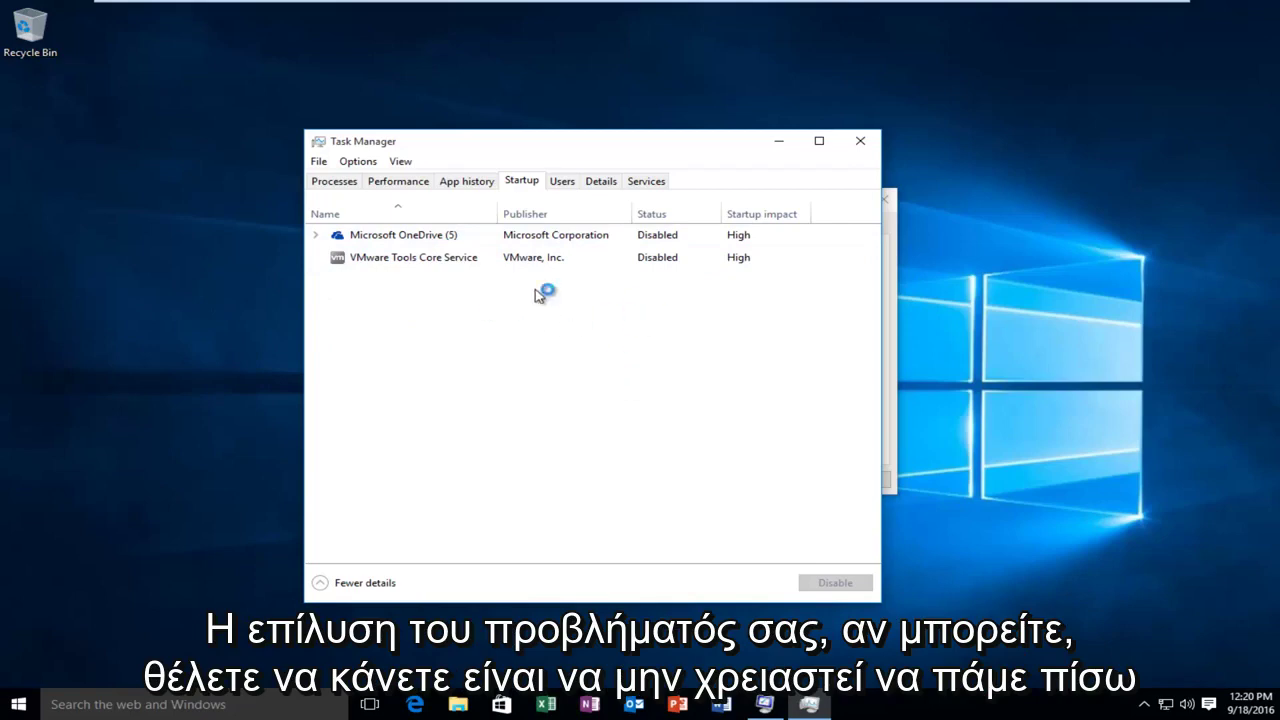
Step: Enable the VMware Tools Core Service and Microsoft OneDrive startup items, and close Task Manager
click(405, 258)
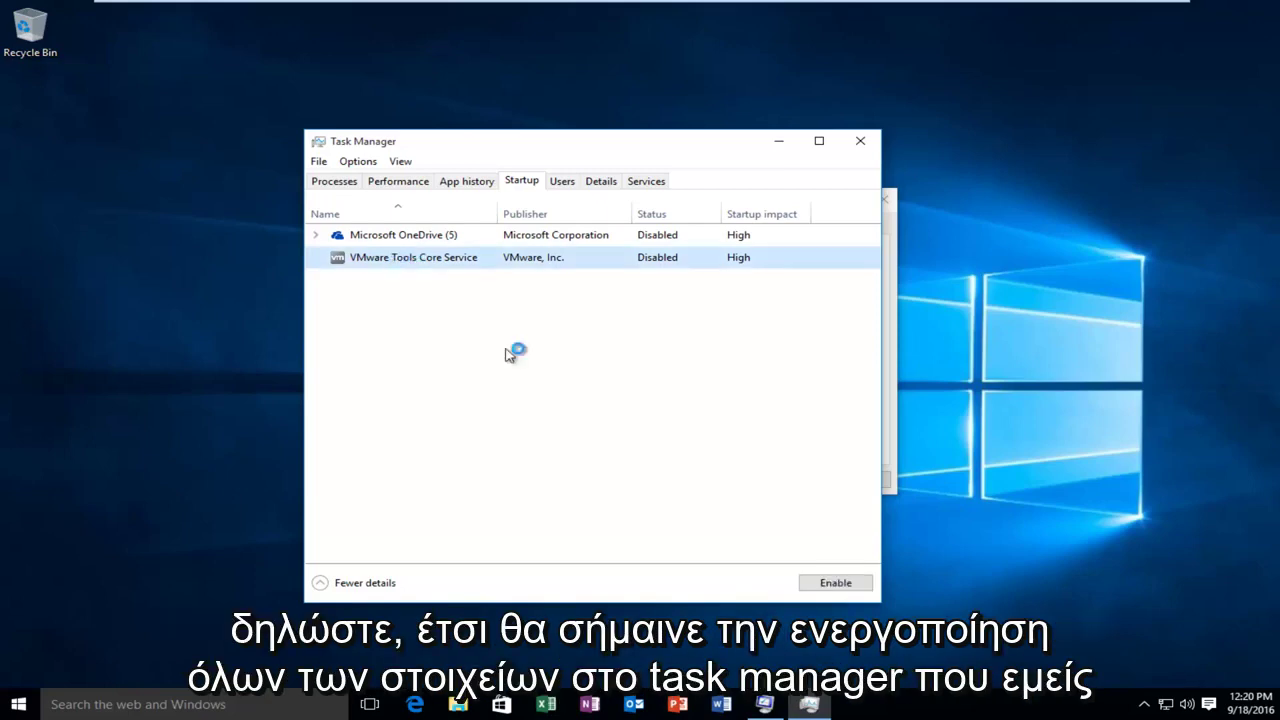
key(Return)
key(Up)
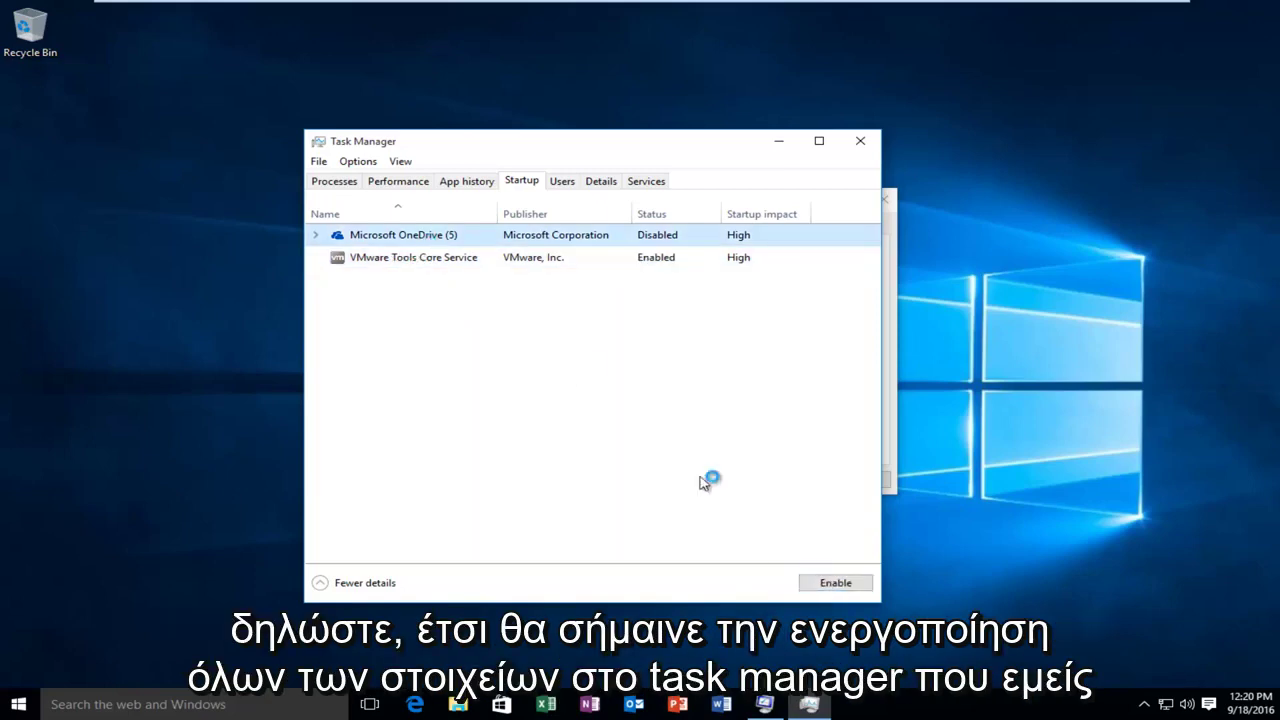
click(832, 584)
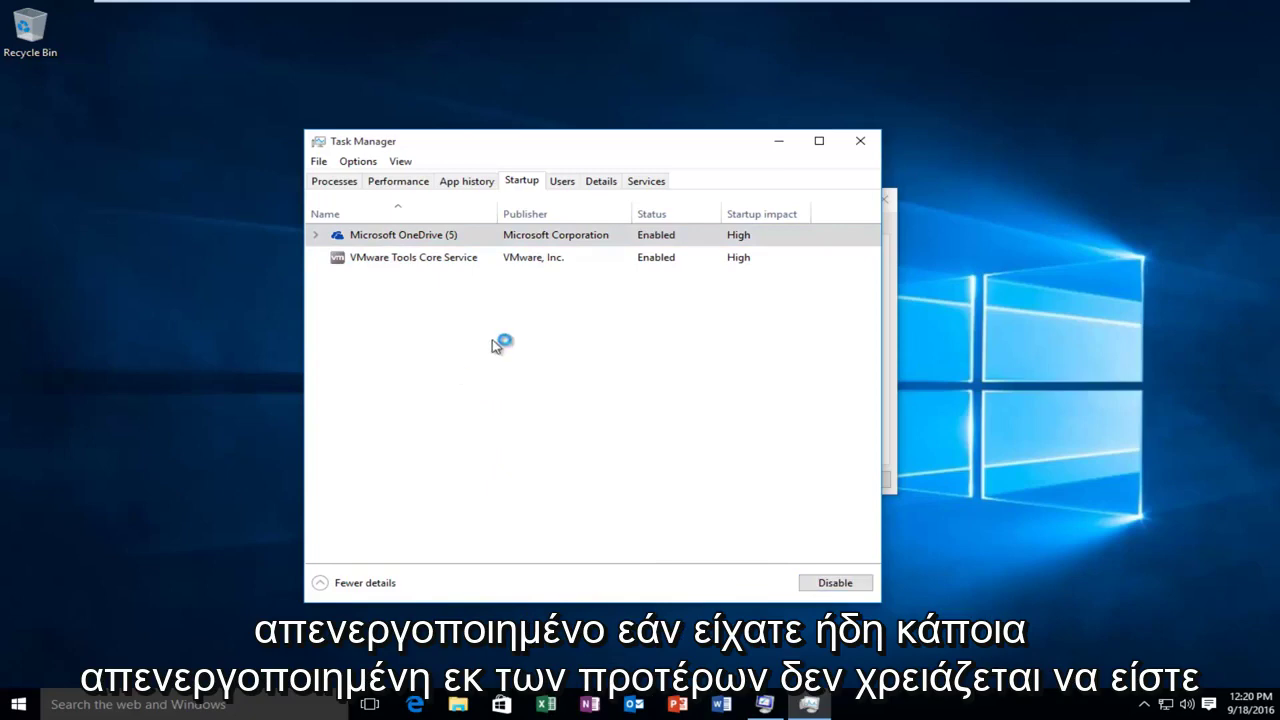
click(525, 255)
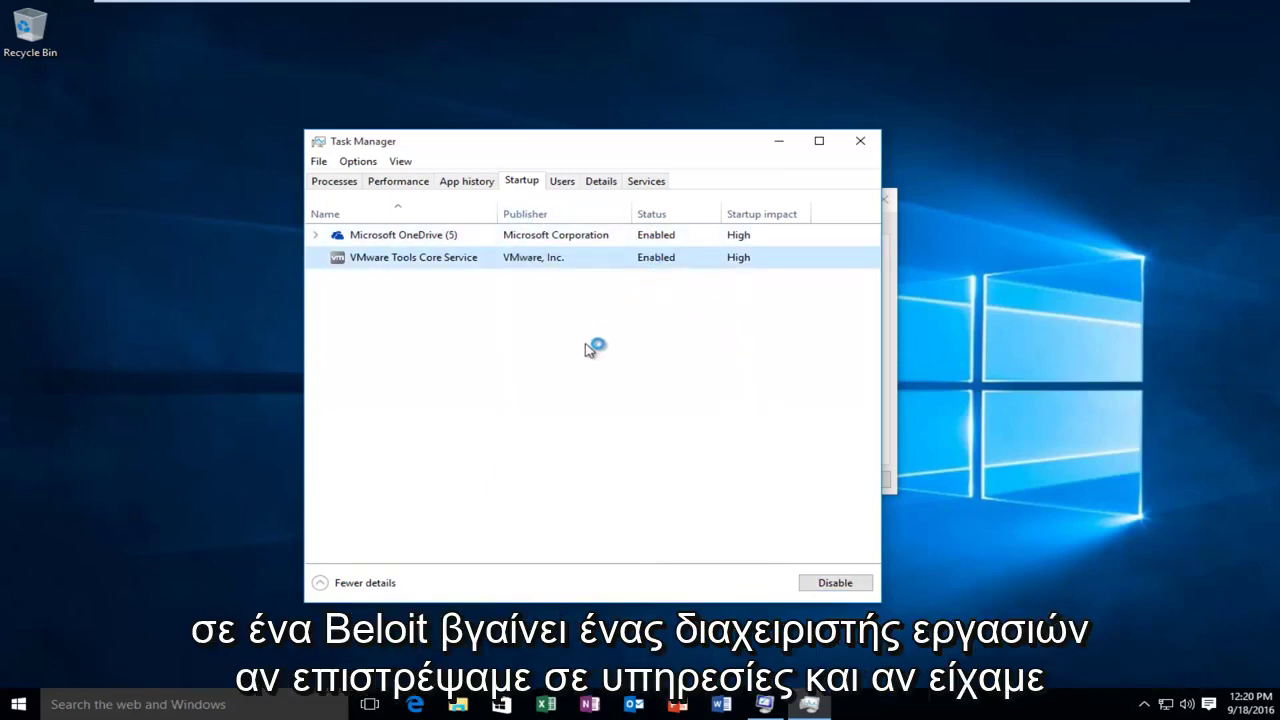
click(861, 143)
Step: Re-enable the Service KMSELDI, TP AutoConnect Service, TP VC Gateway Service and VMware Tools services in System Configuration
click(497, 227)
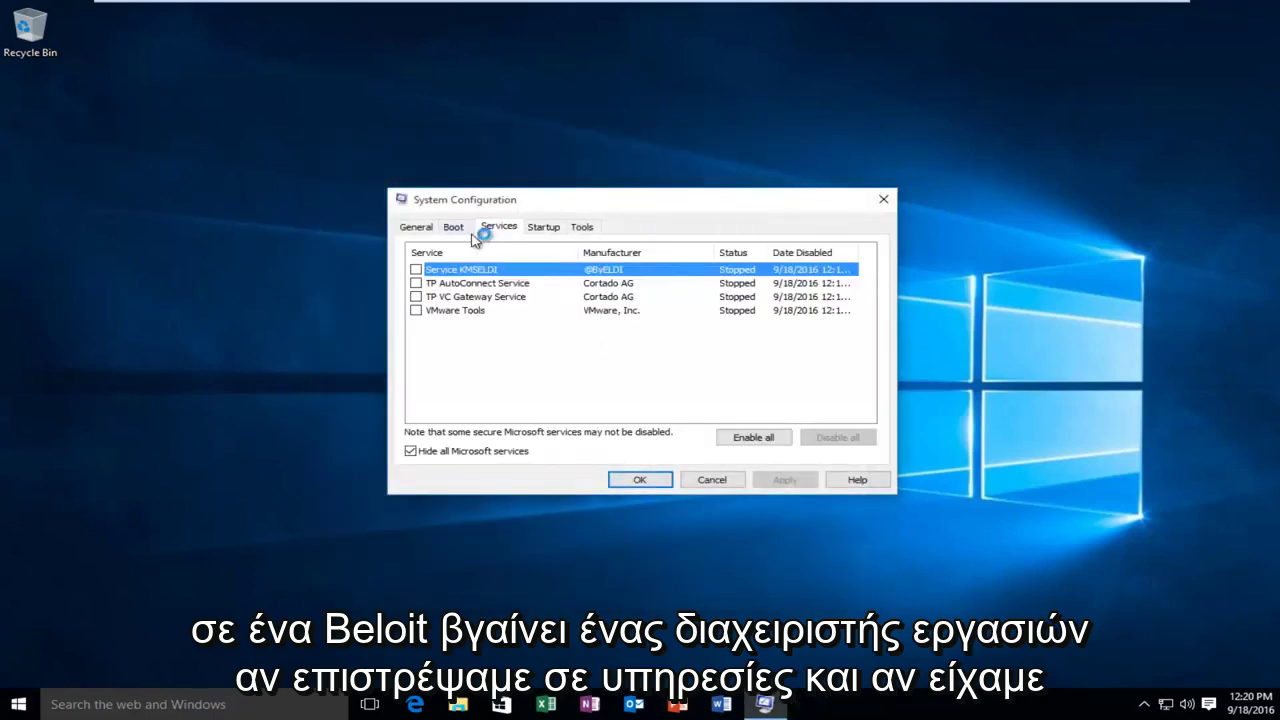
click(424, 455)
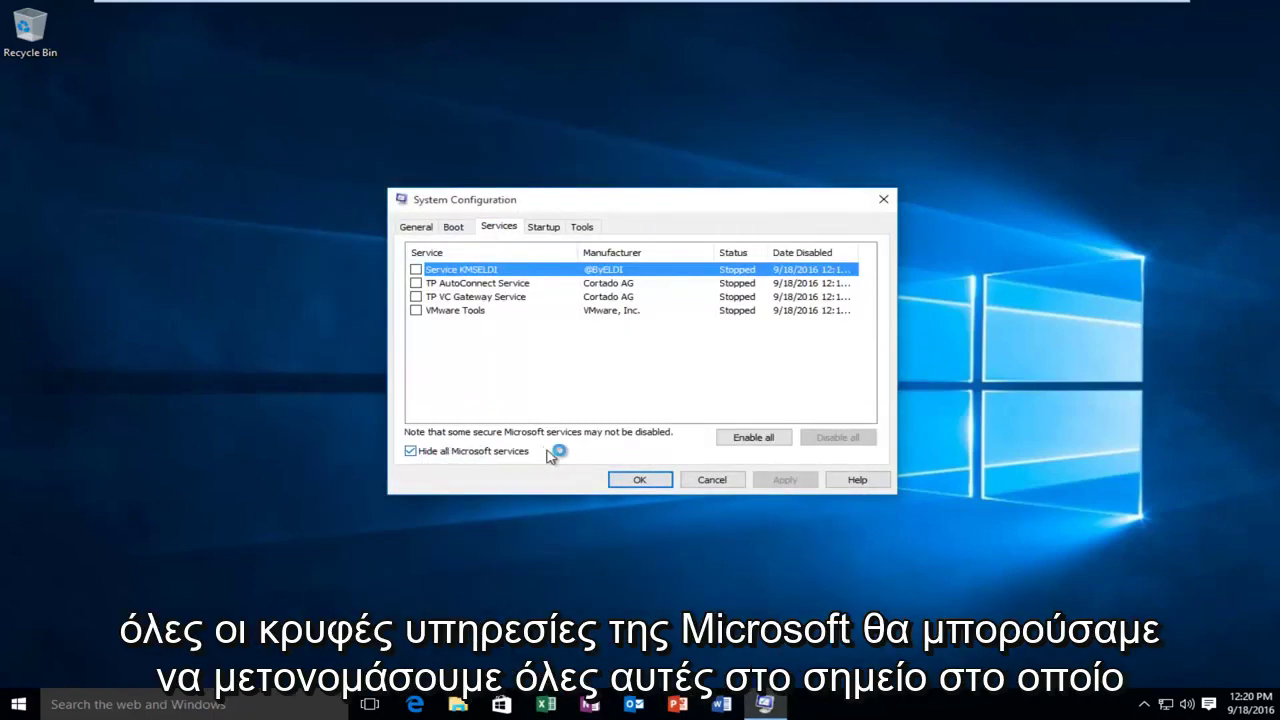
click(416, 269)
click(416, 283)
click(416, 297)
click(416, 310)
click(503, 227)
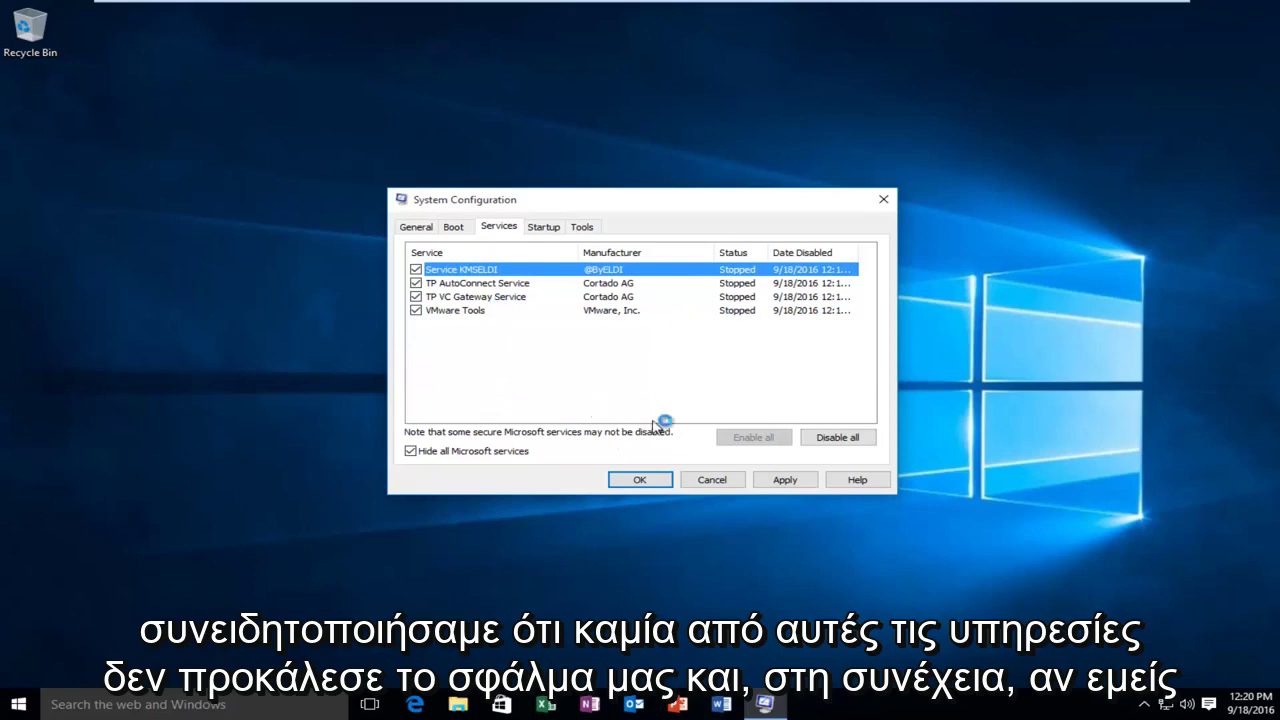
Step: Set the startup selection to Normal startup, apply it, and exit System Configuration without restarting
click(455, 229)
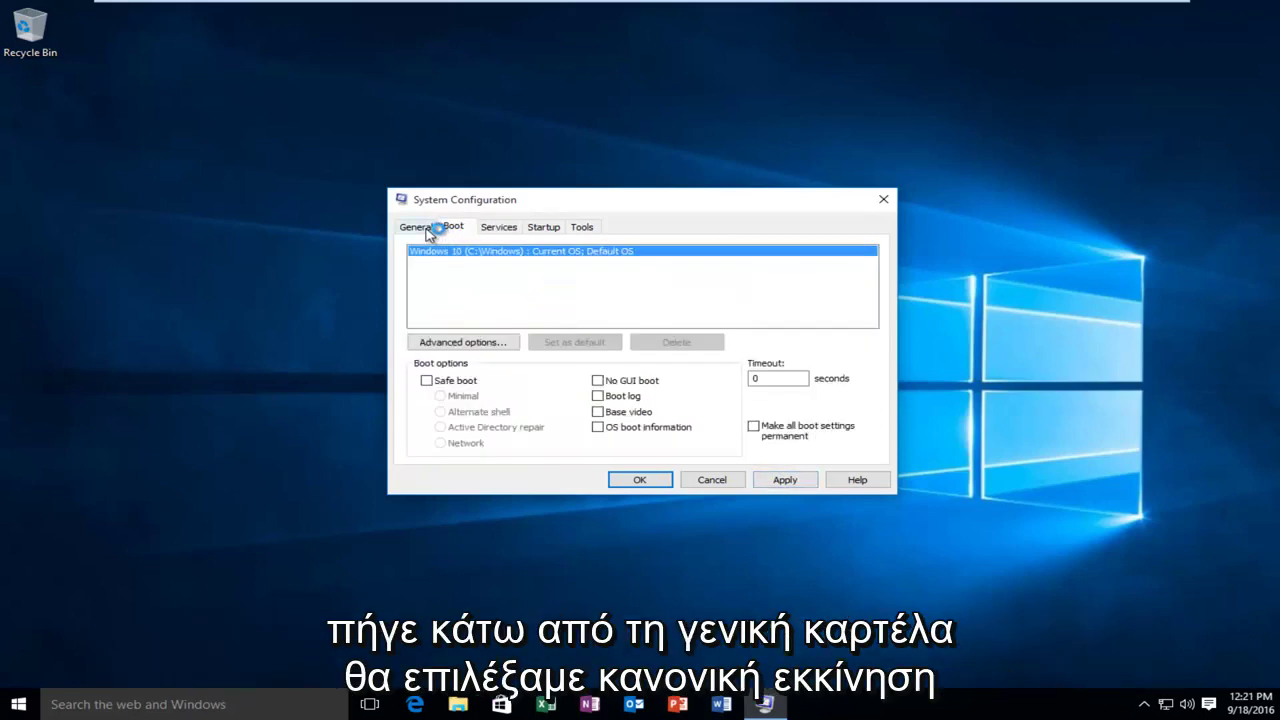
click(429, 230)
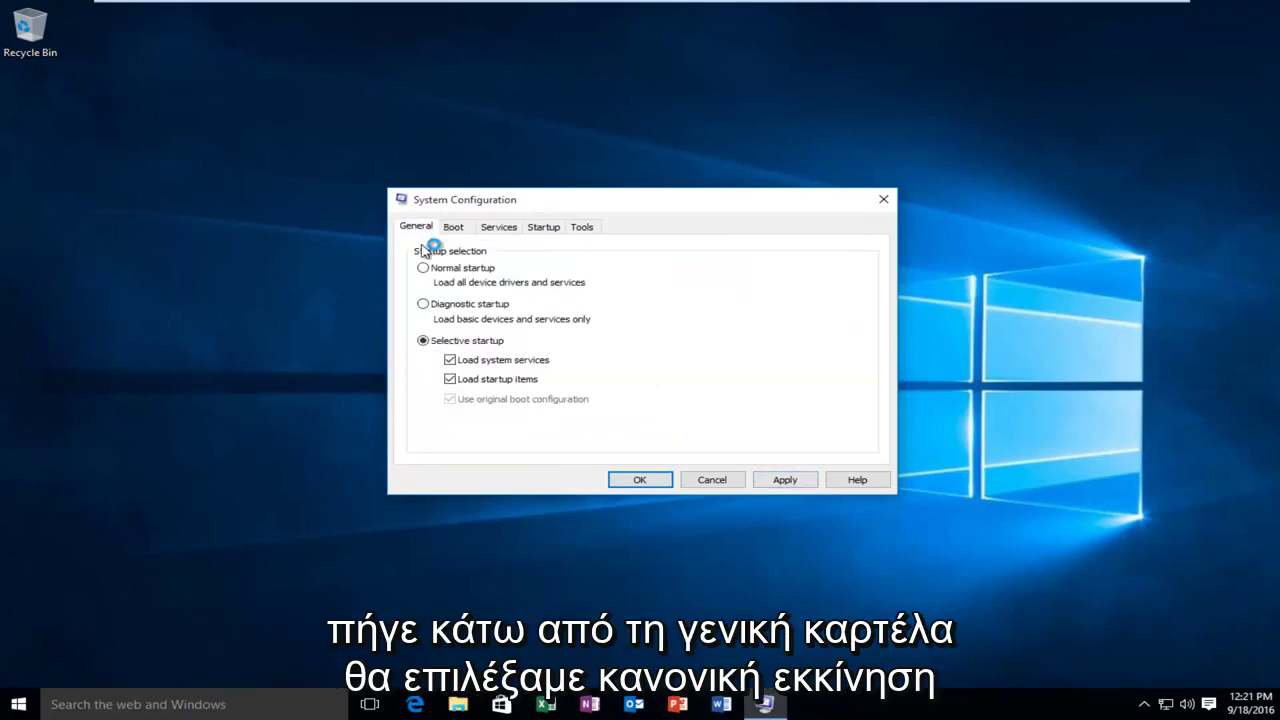
click(425, 268)
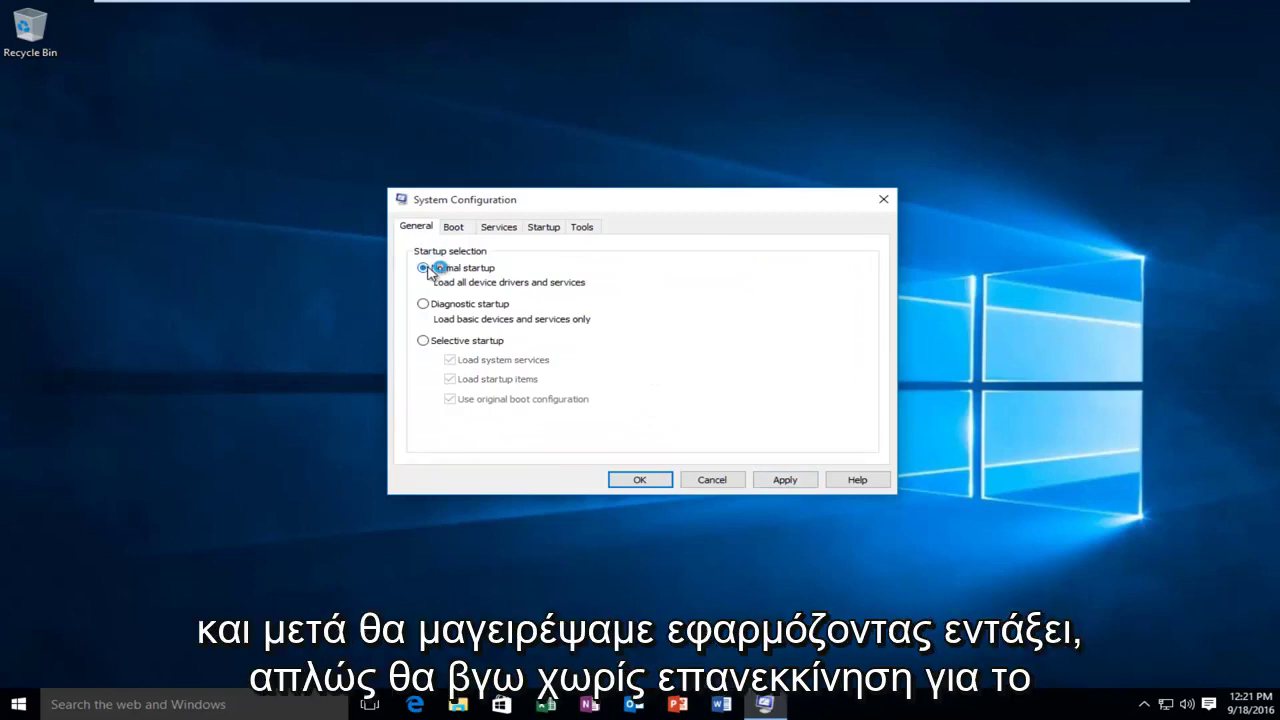
click(780, 482)
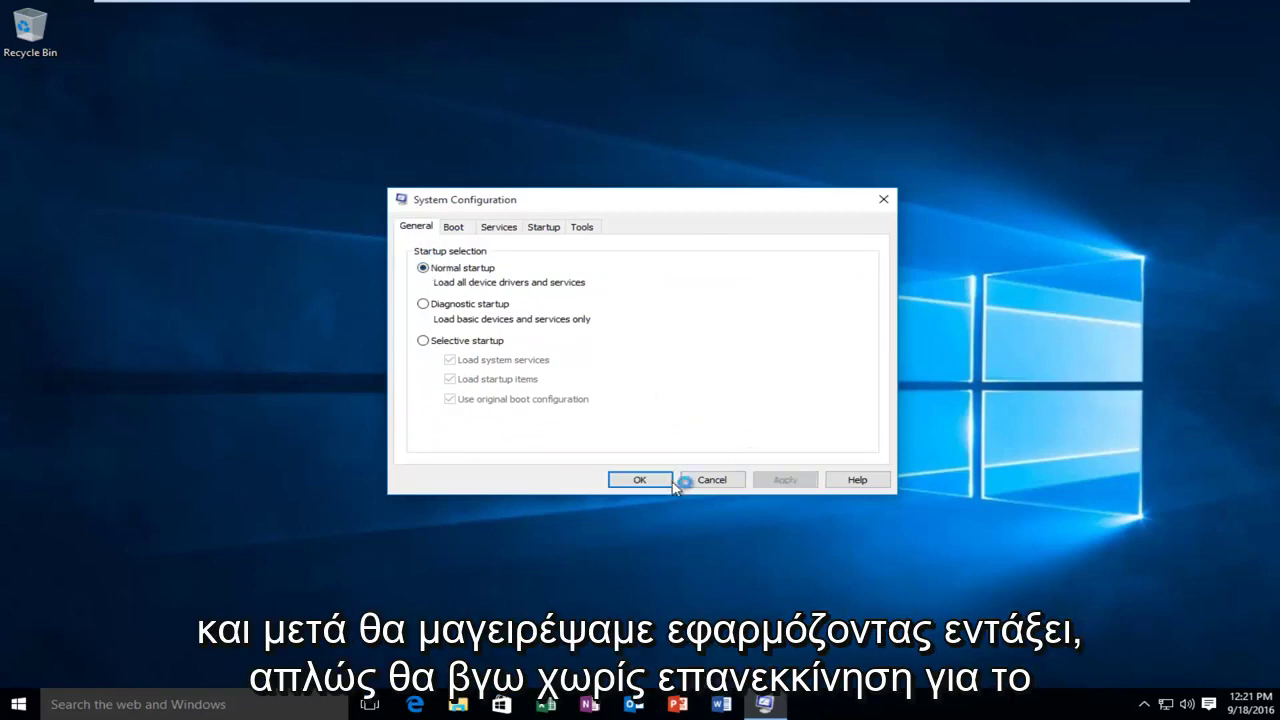
click(640, 478)
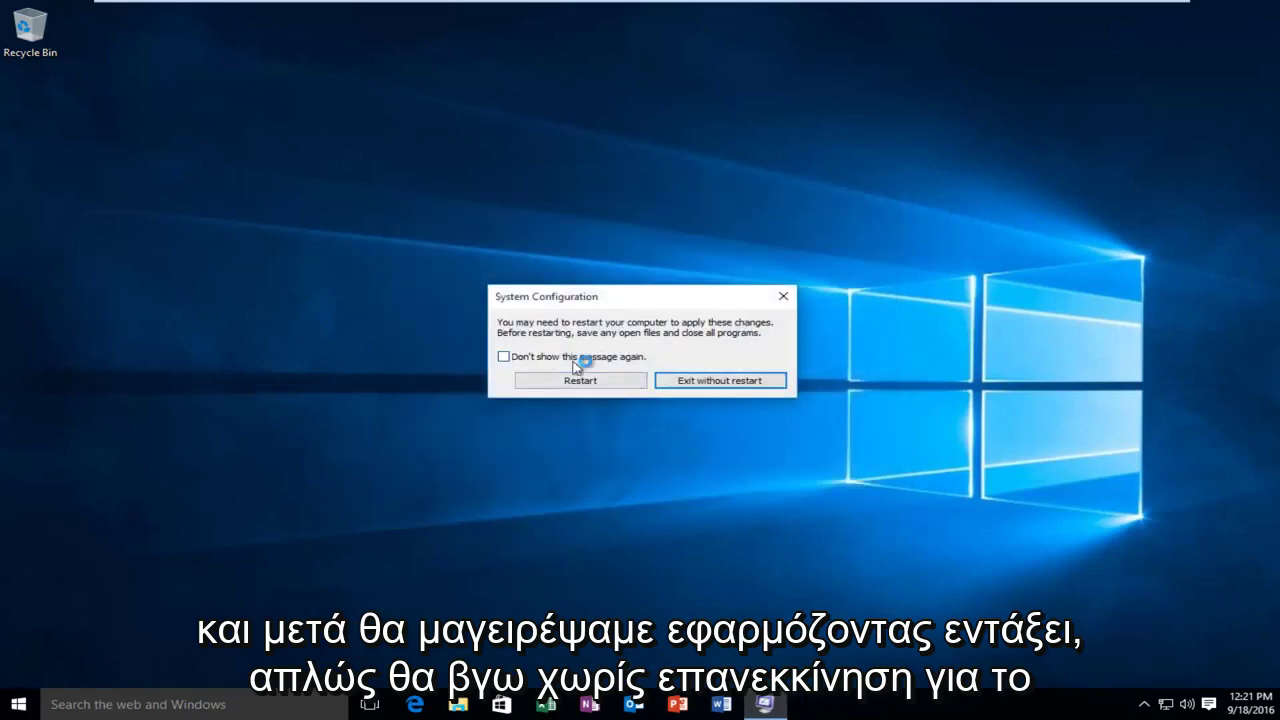
click(730, 382)
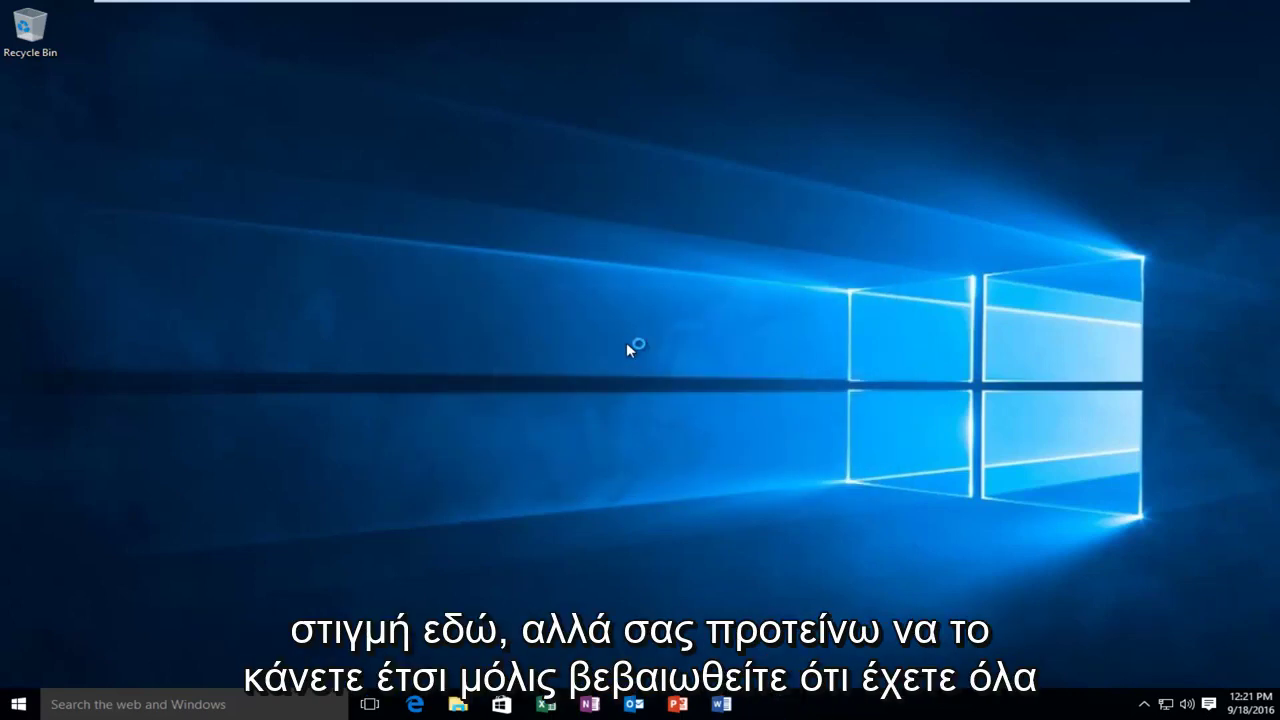